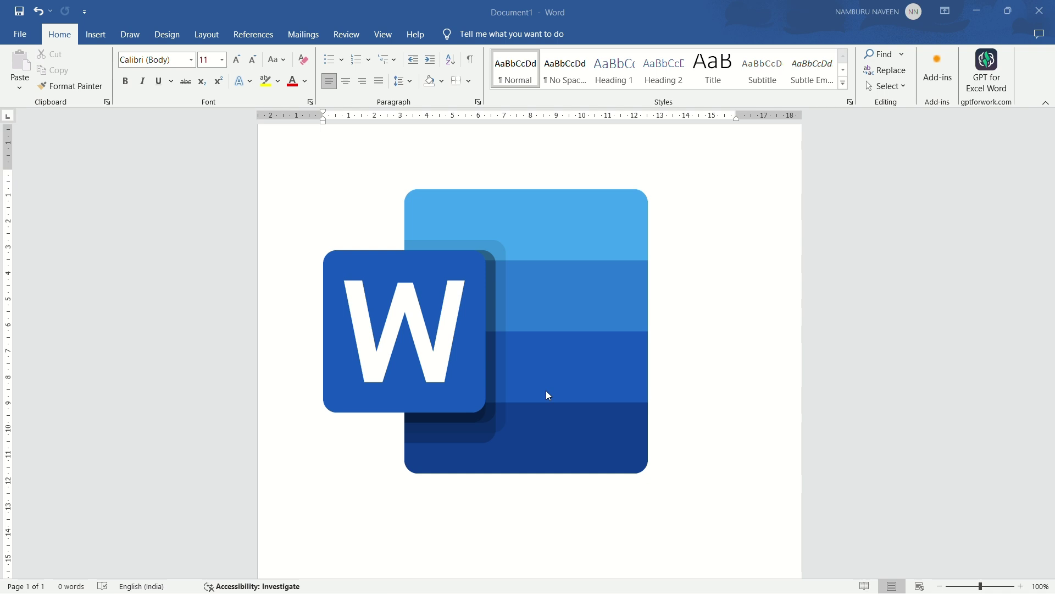
# Minimize the open document, launch Word through a Windows search for "ms", and create a blank document in a maximized window
pyautogui.click(985, 7)
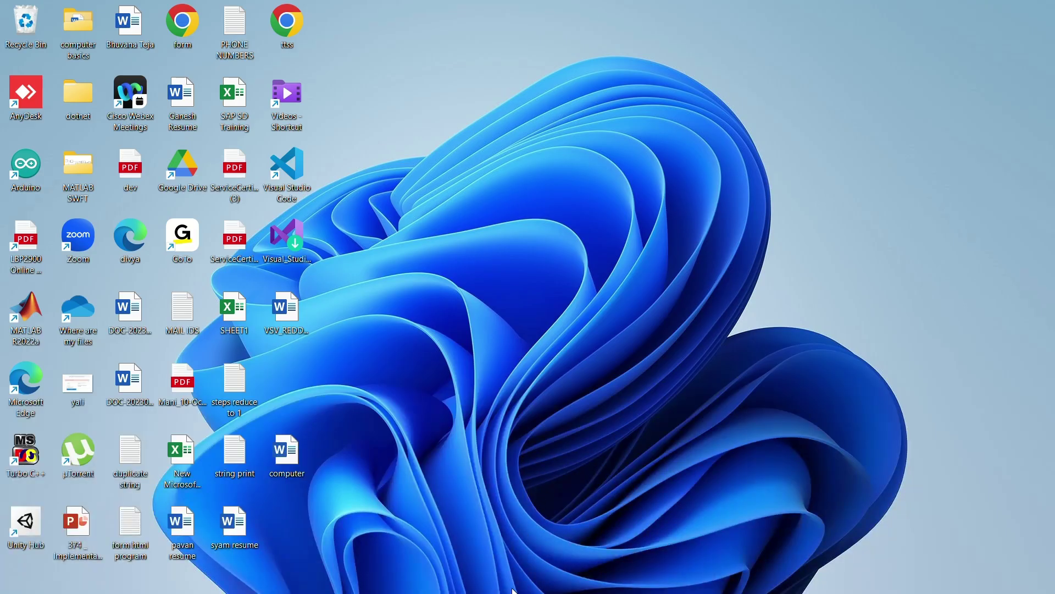
pyautogui.moveTo(486, 588)
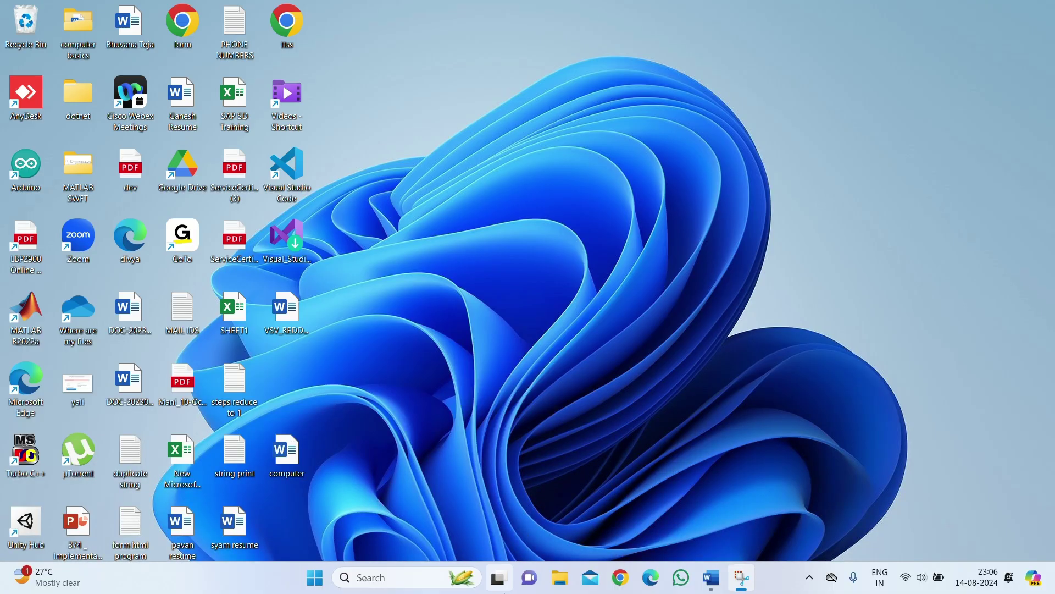
pyautogui.click(315, 578)
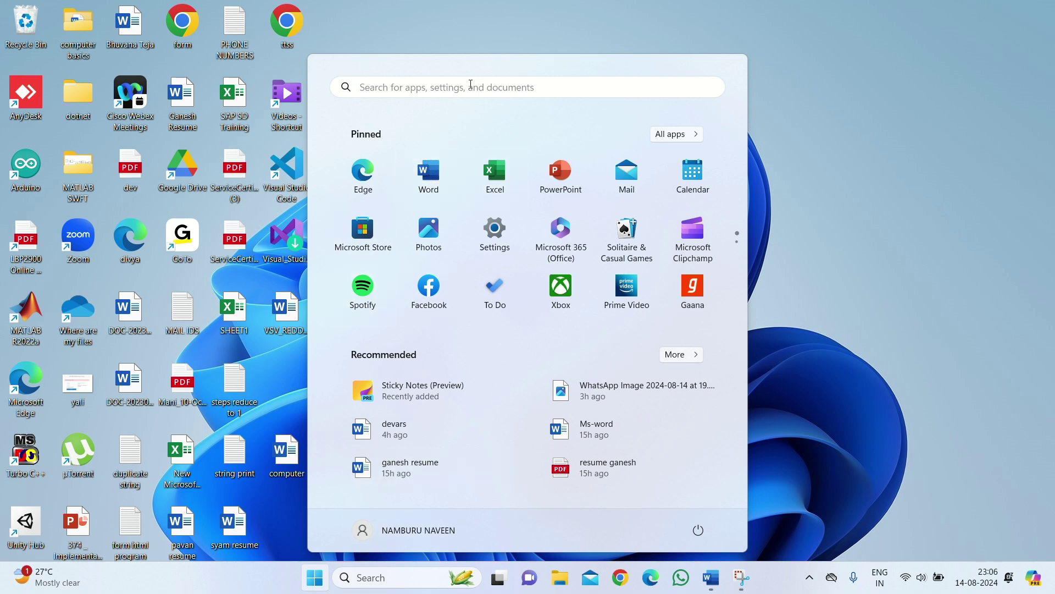
pyautogui.click(472, 86)
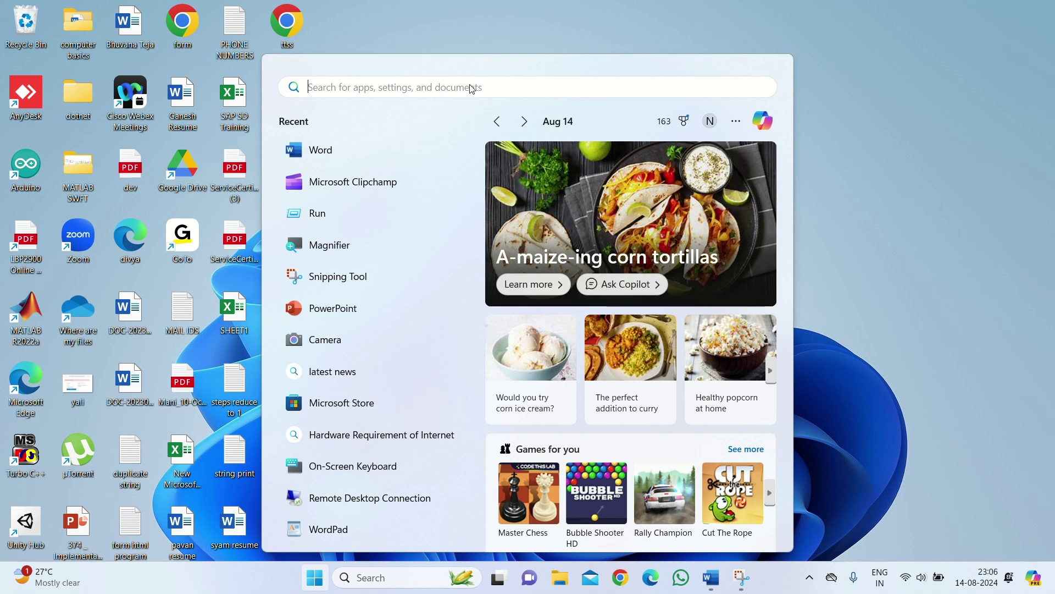
pyautogui.write('ms')
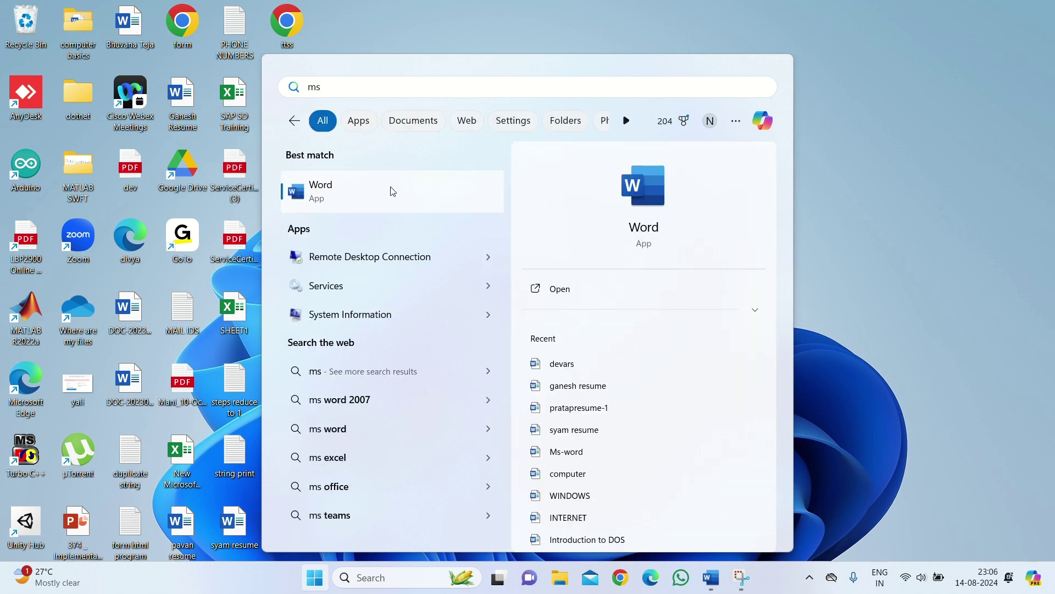
pyautogui.click(394, 191)
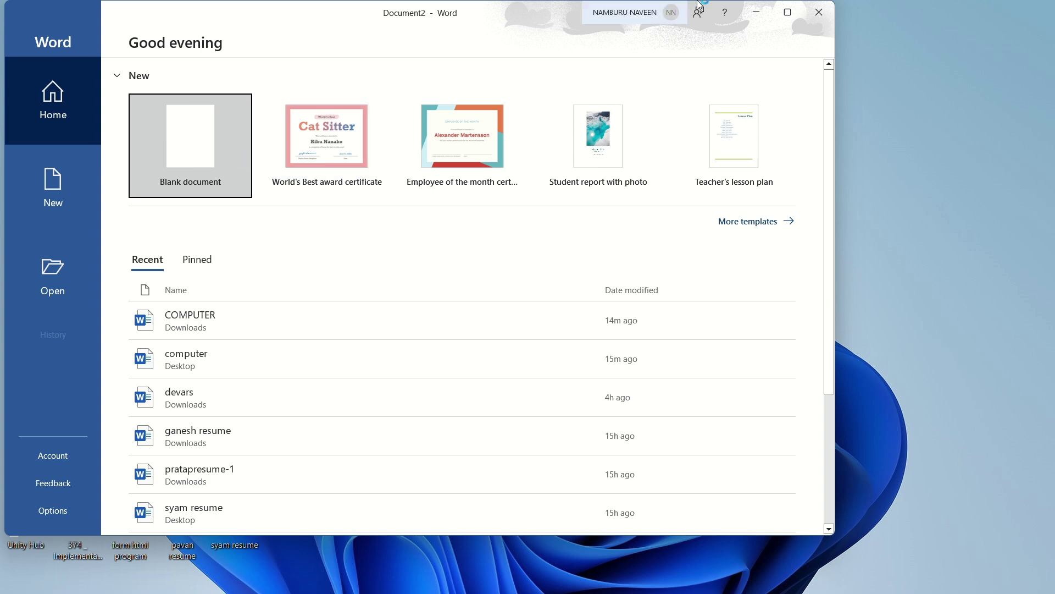
pyautogui.click(788, 12)
pyautogui.click(182, 157)
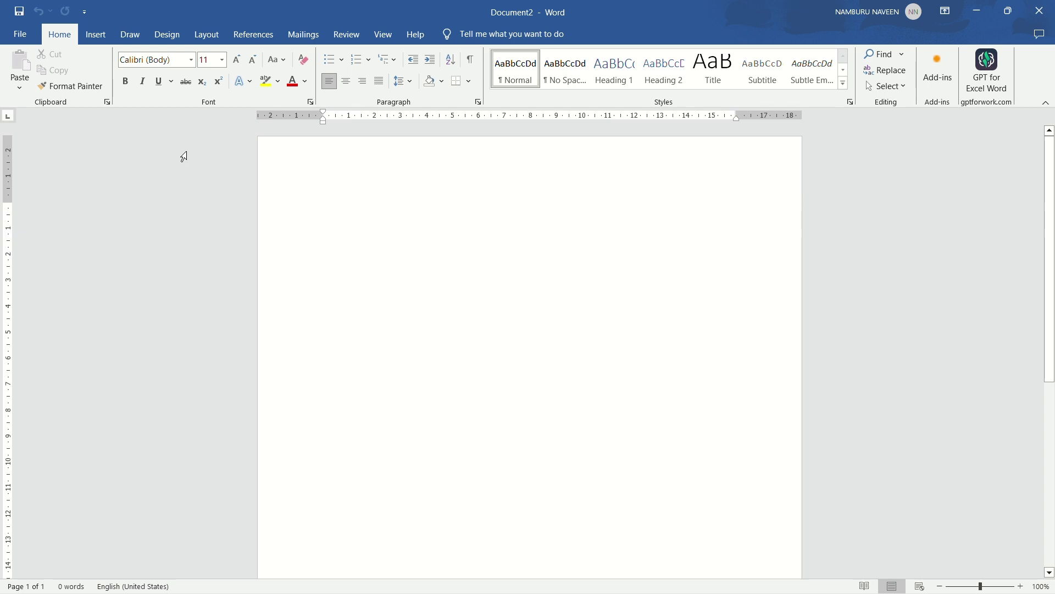
# Minimize the document and open the Run dialog through a Windows search for "run"
pyautogui.click(990, 5)
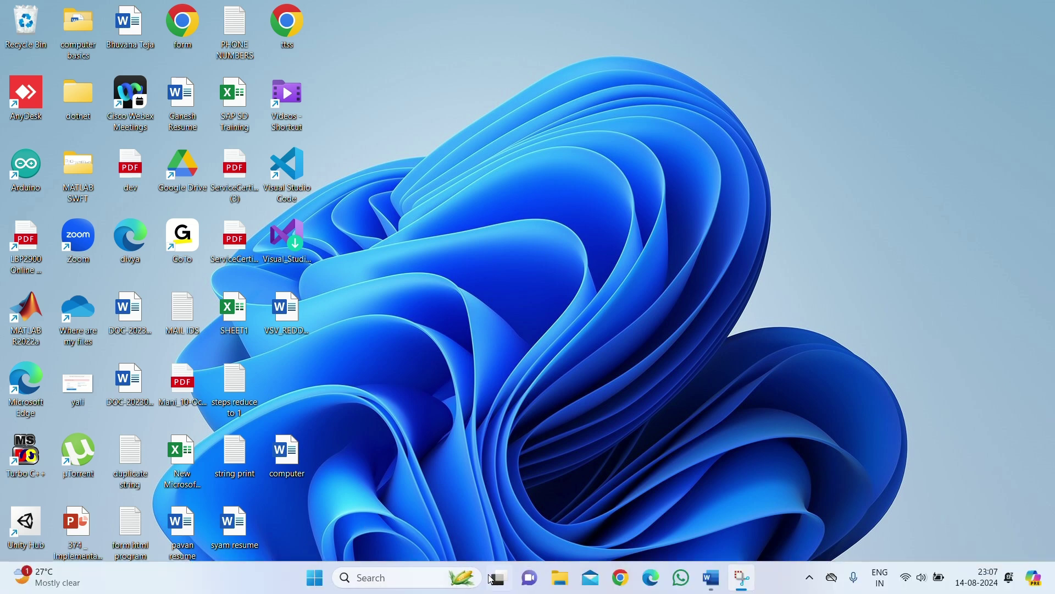
pyautogui.click(315, 578)
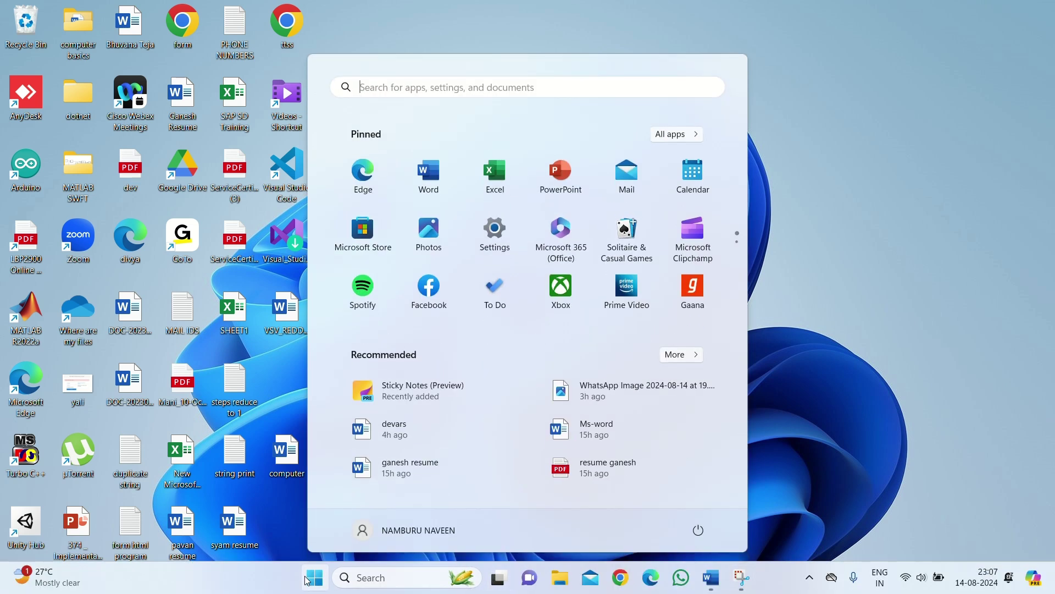
pyautogui.click(533, 88)
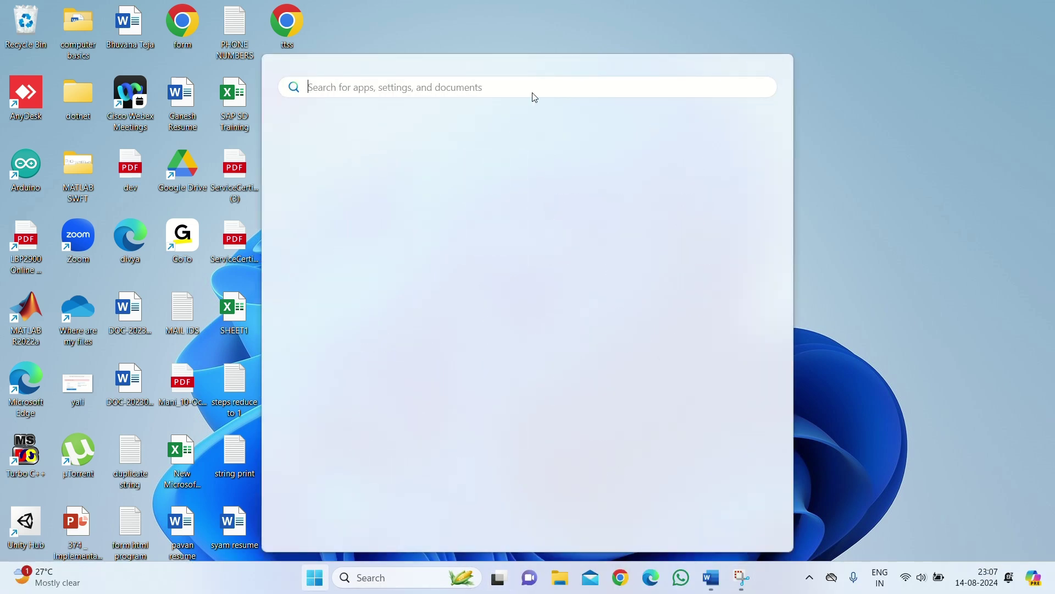
pyautogui.write('run')
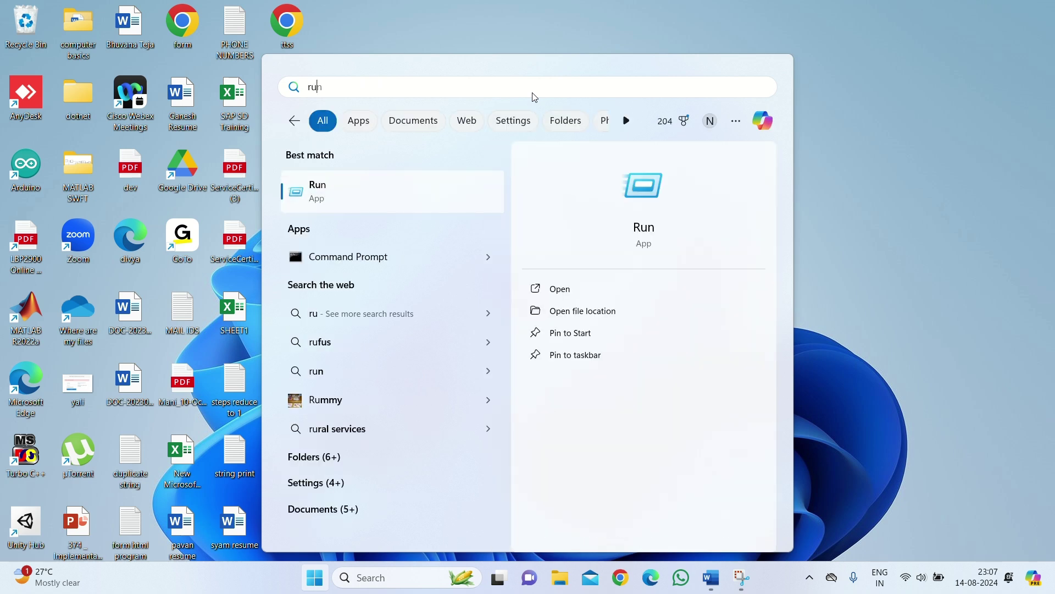
pyautogui.click(331, 189)
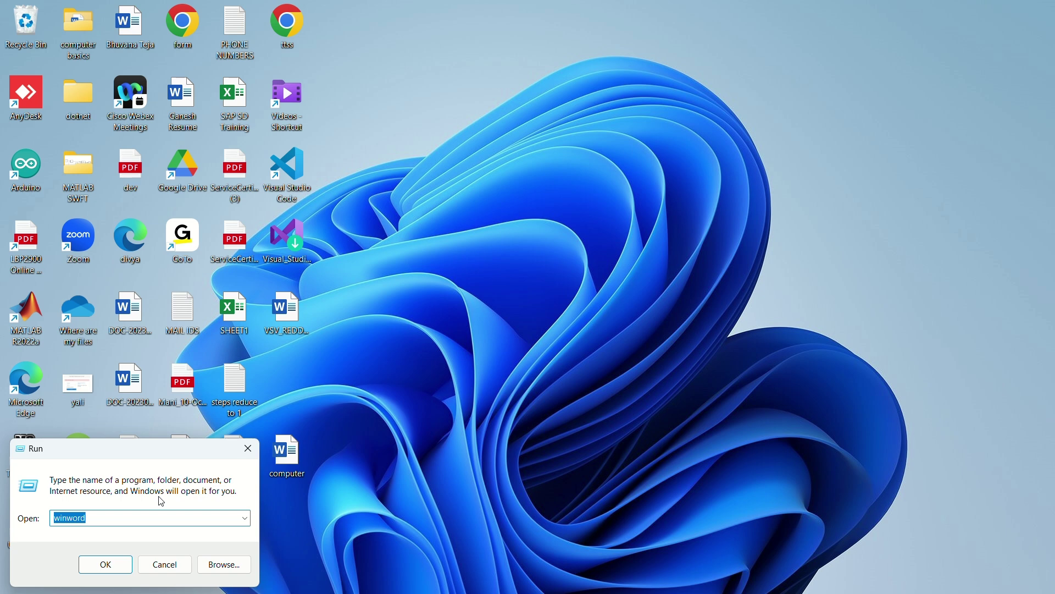
# Launch Word with the Run command winword and create a blank document in a maximized window
pyautogui.press('BackSpace')
pyautogui.write('win')
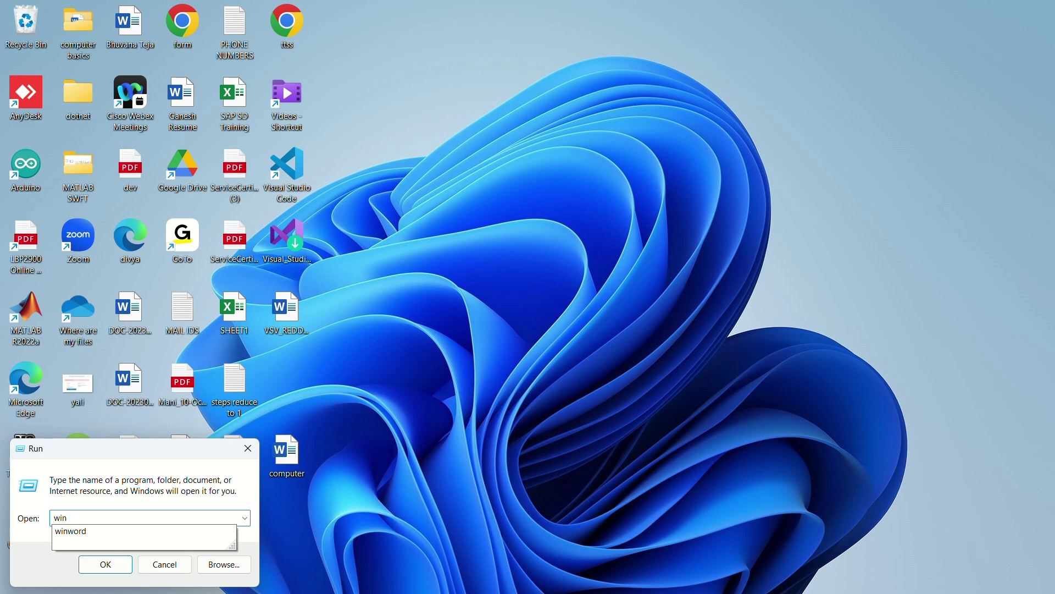
pyautogui.write('n')
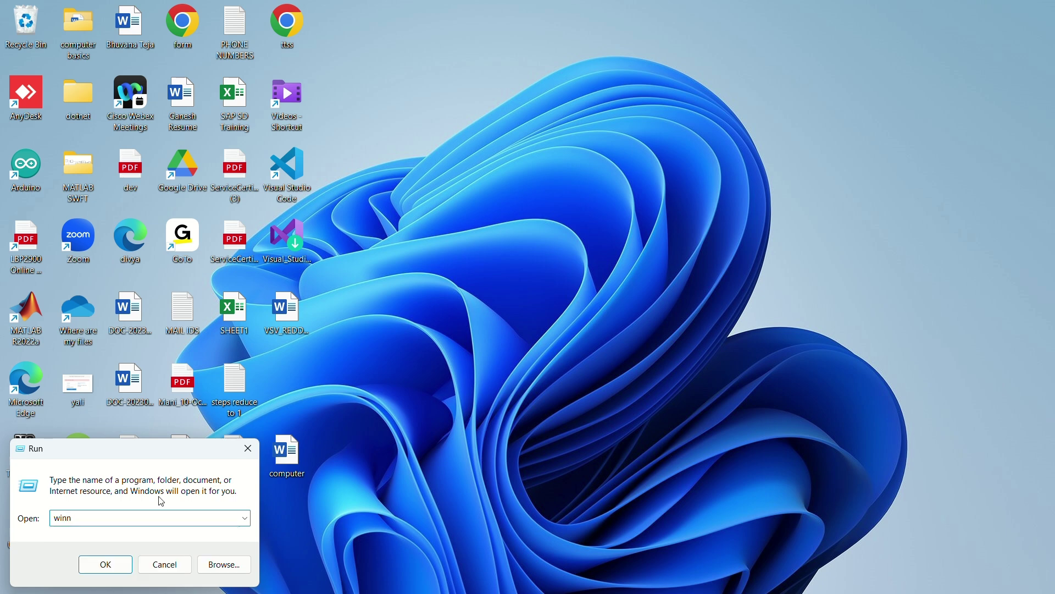
pyautogui.press('BackSpace')
pyautogui.write('word')
pyautogui.press('Return')
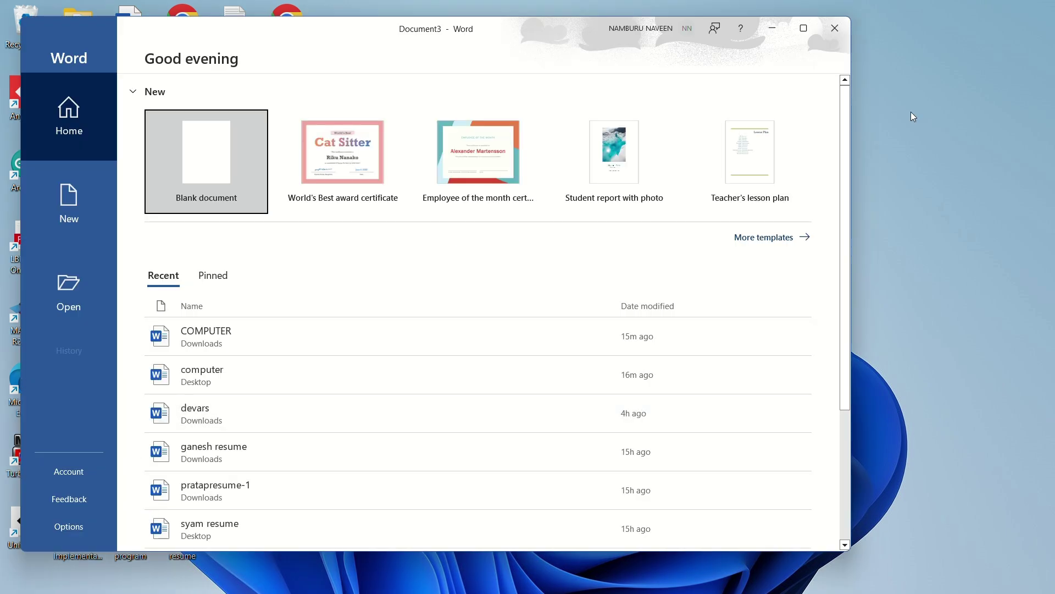
pyautogui.click(801, 36)
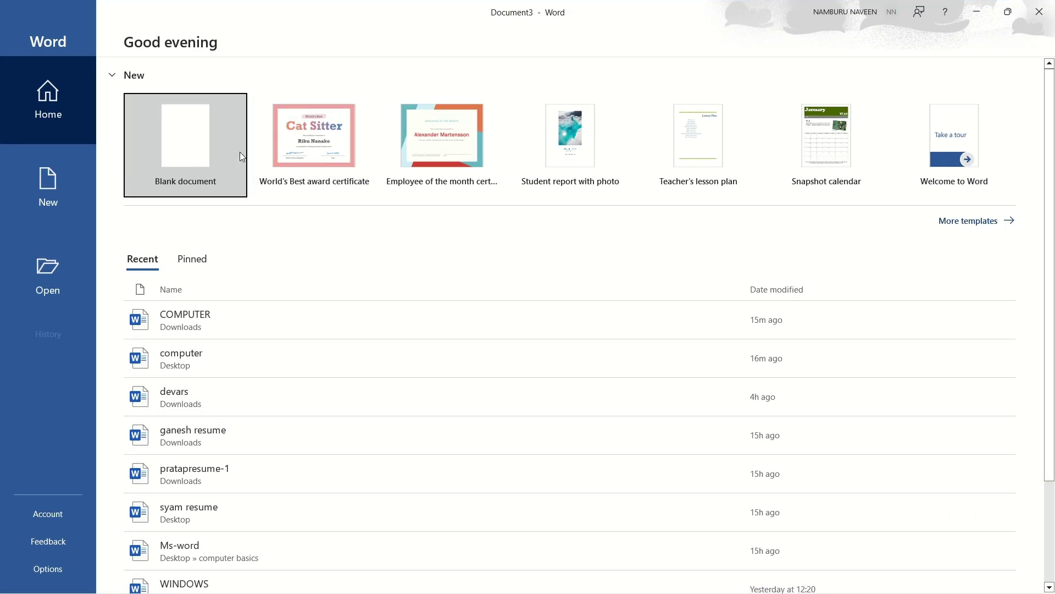
pyautogui.click(210, 160)
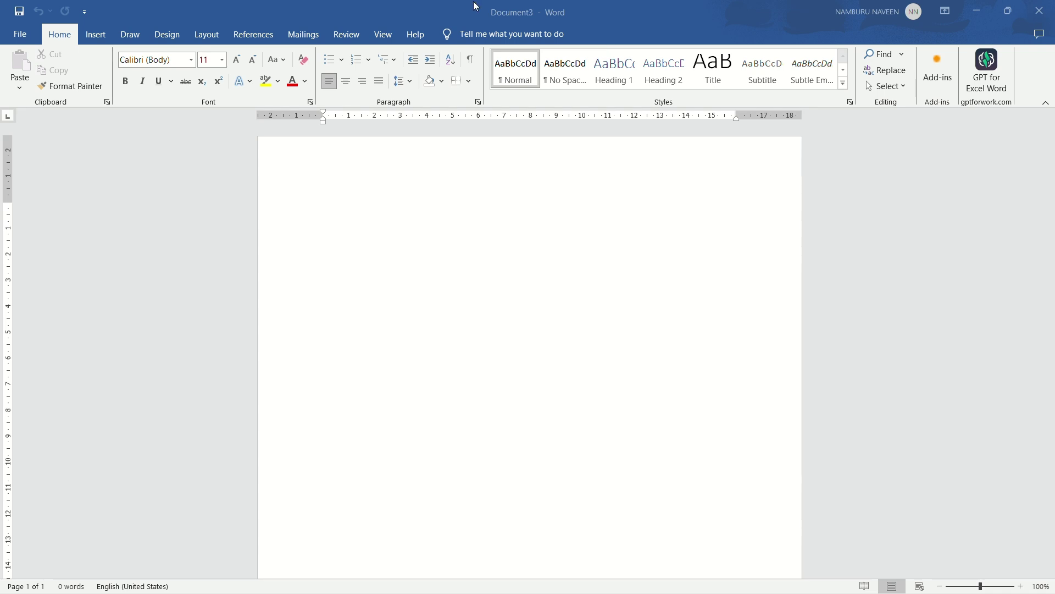
# Save the blank document as a Word Document named system in the Downloads folder
pyautogui.click(21, 35)
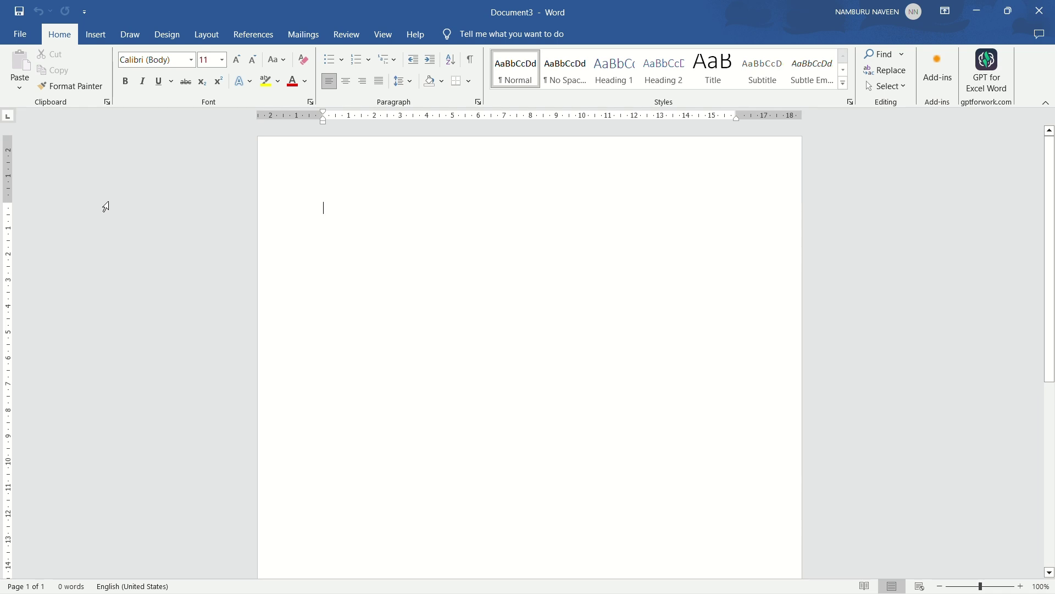
pyautogui.click(19, 37)
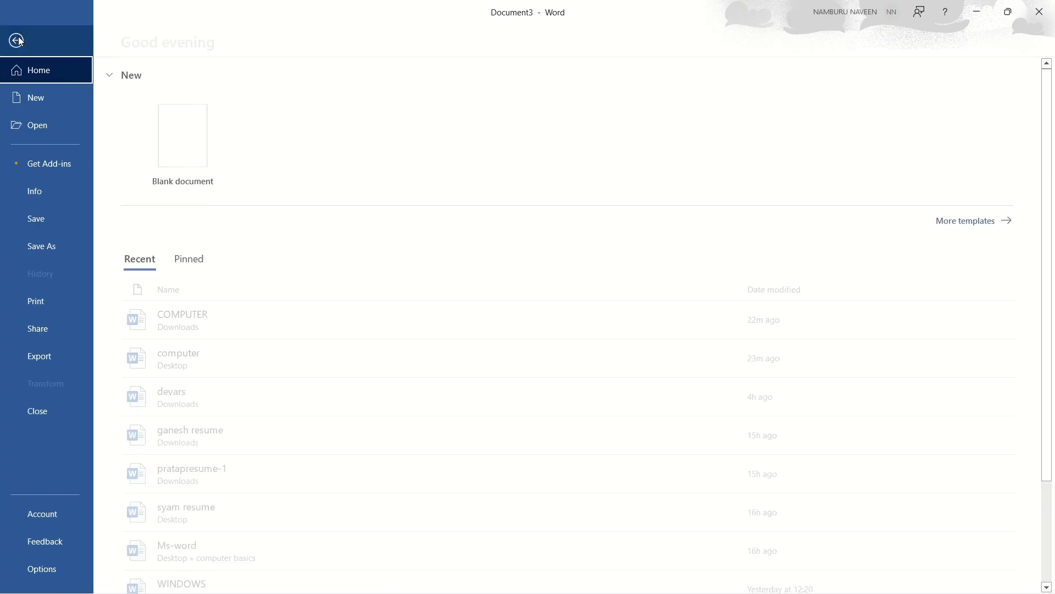
pyautogui.click(61, 219)
pyautogui.click(187, 279)
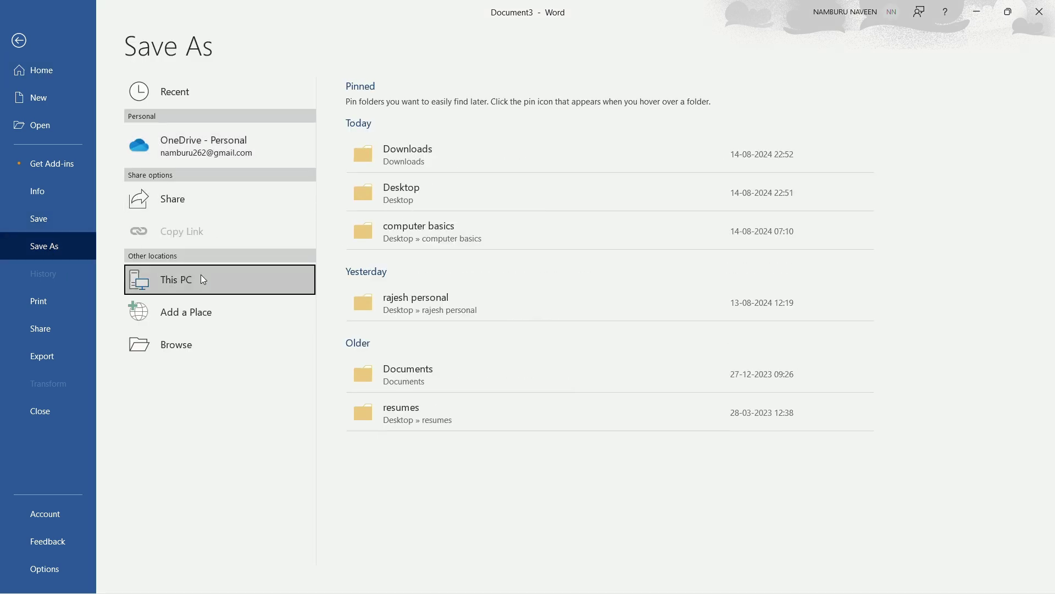
pyautogui.click(402, 154)
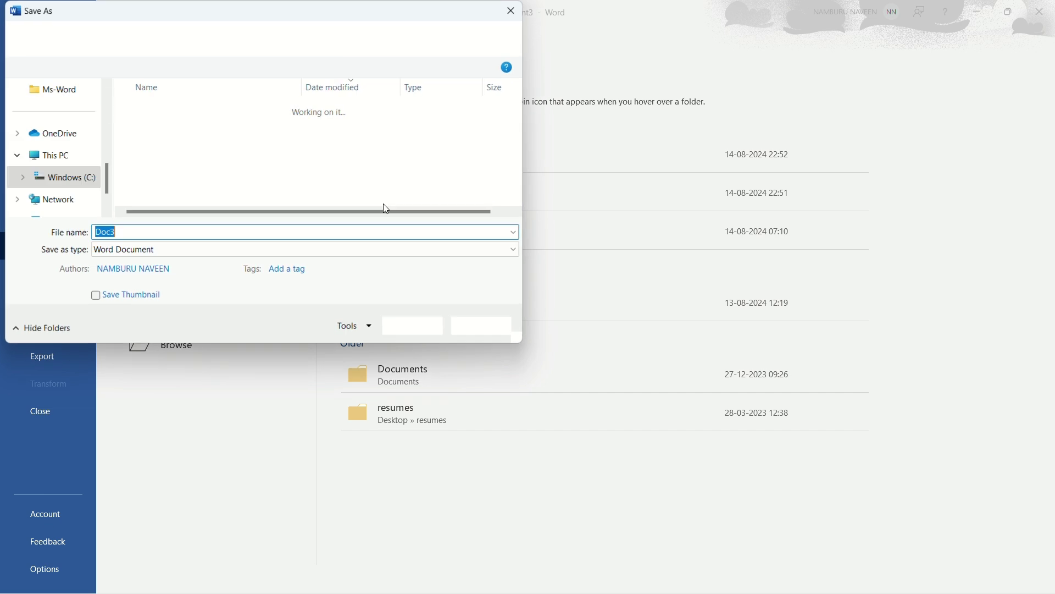
pyautogui.write('s')
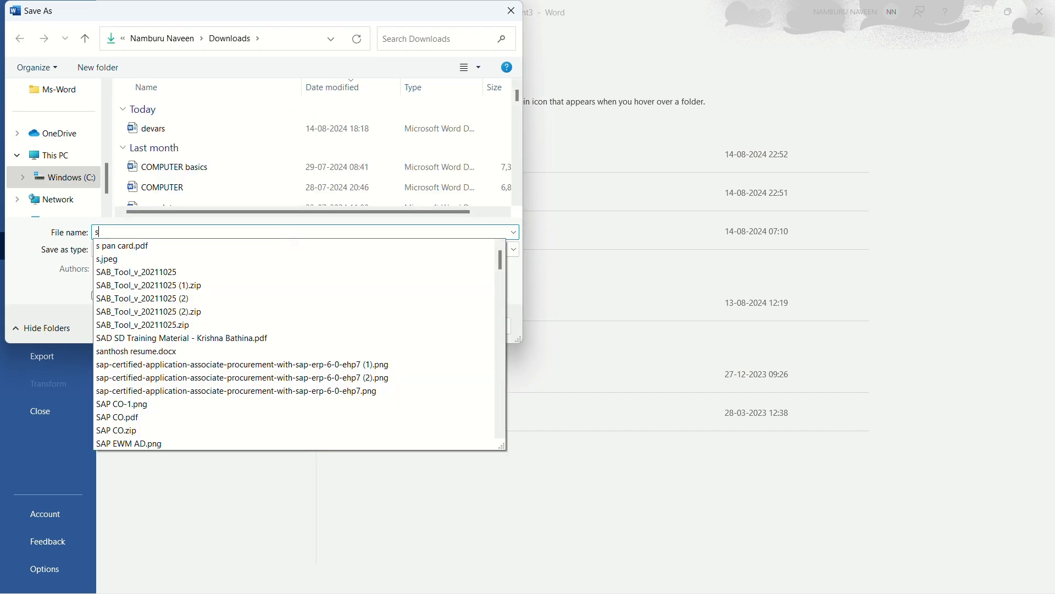
pyautogui.write('yst')
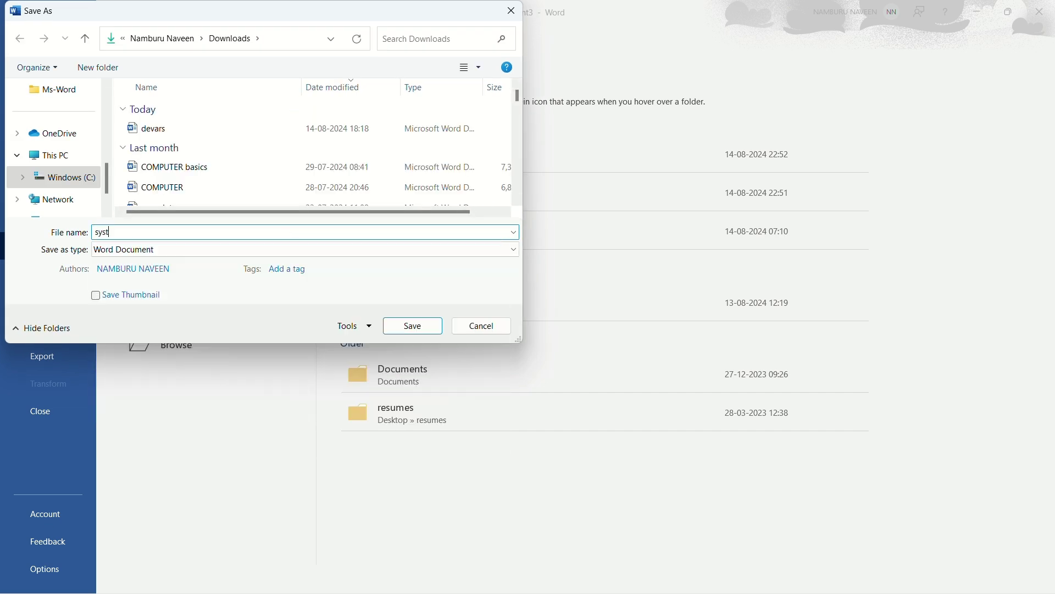
pyautogui.write('em')
pyautogui.scroll(5, 63, 176)
pyautogui.click(60, 183)
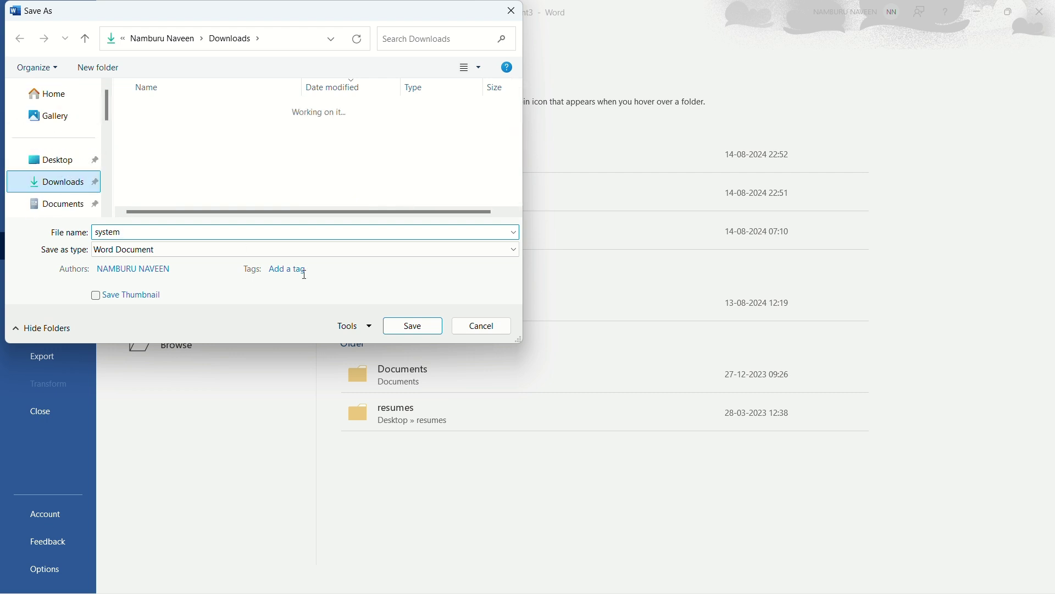
pyautogui.click(410, 330)
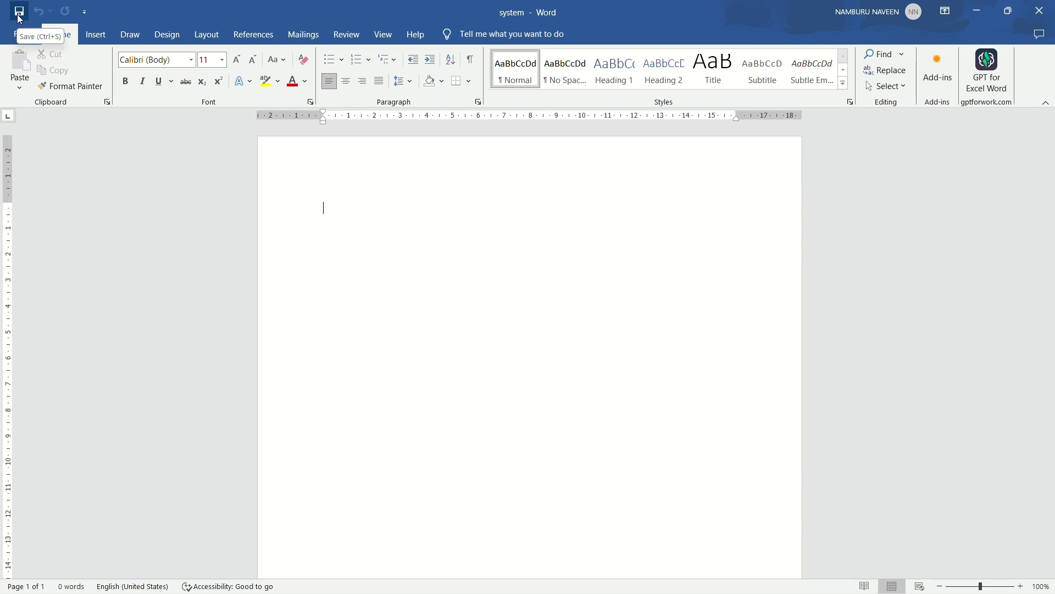
# Add the Email command to the Quick Access Toolbar and remove it again
pyautogui.click(85, 12)
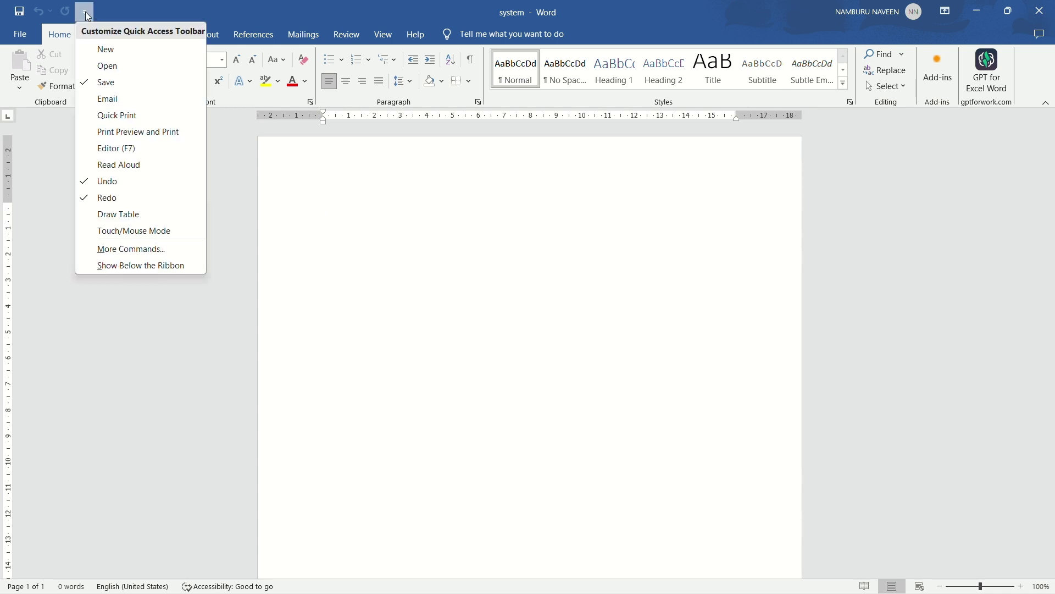
pyautogui.click(120, 101)
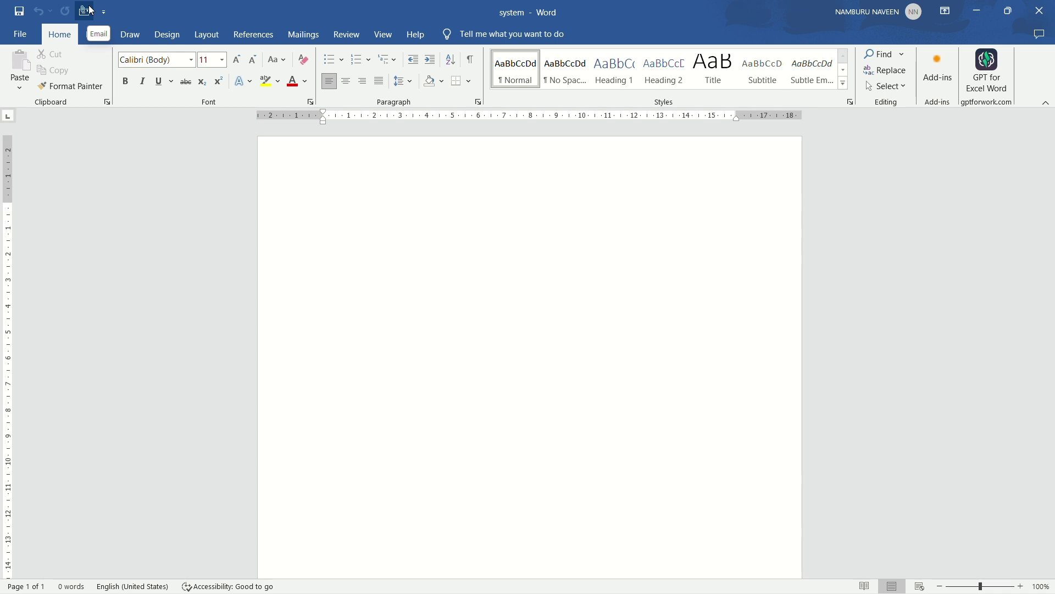
pyautogui.click(105, 13)
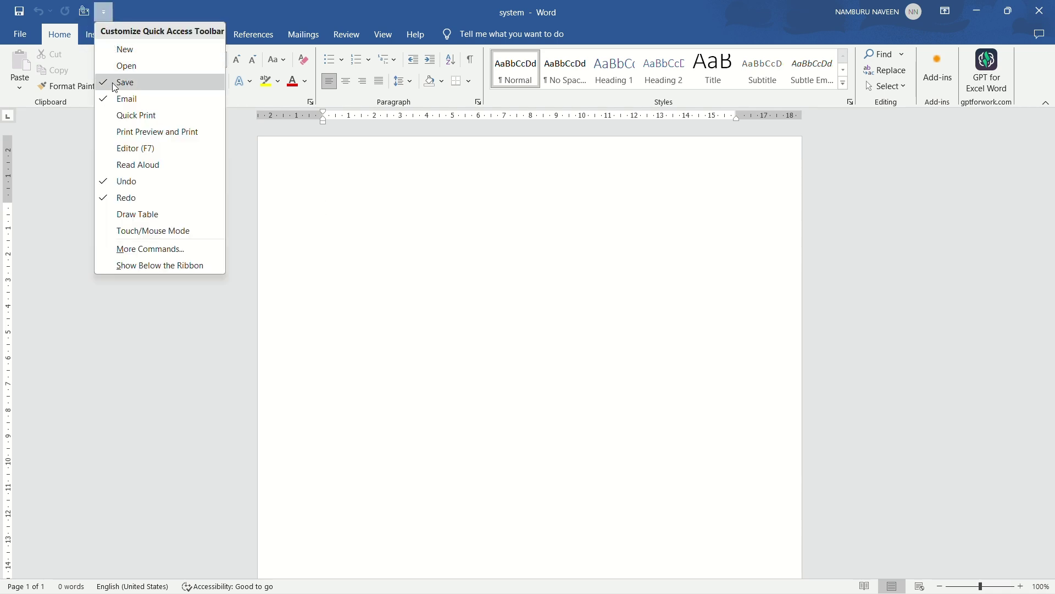
pyautogui.click(137, 99)
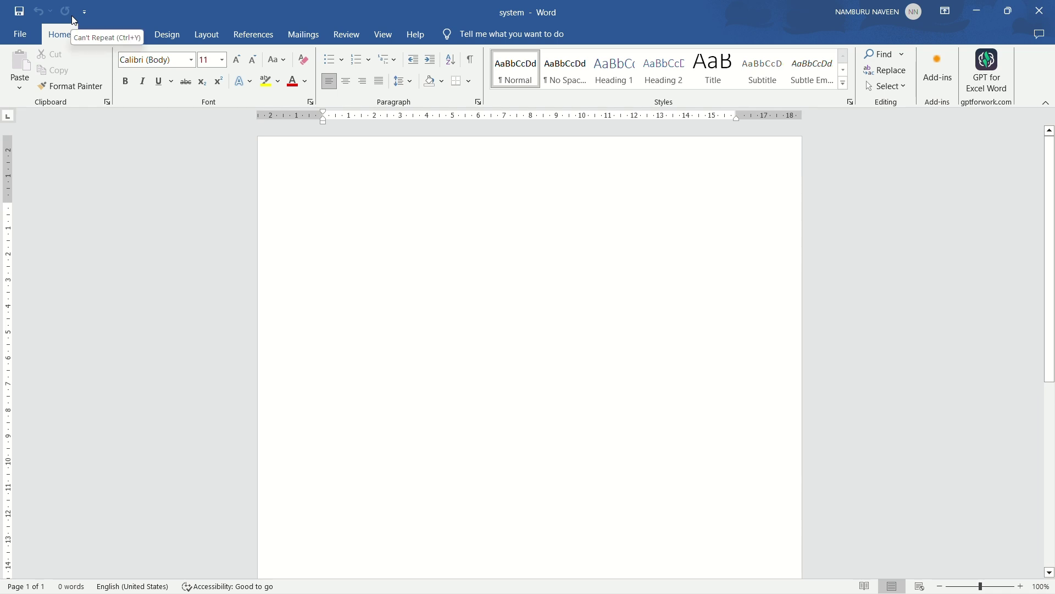
# Add Cut from the Popular Commands to the Quick Access Toolbar for all documents and apply the change
pyautogui.click(88, 12)
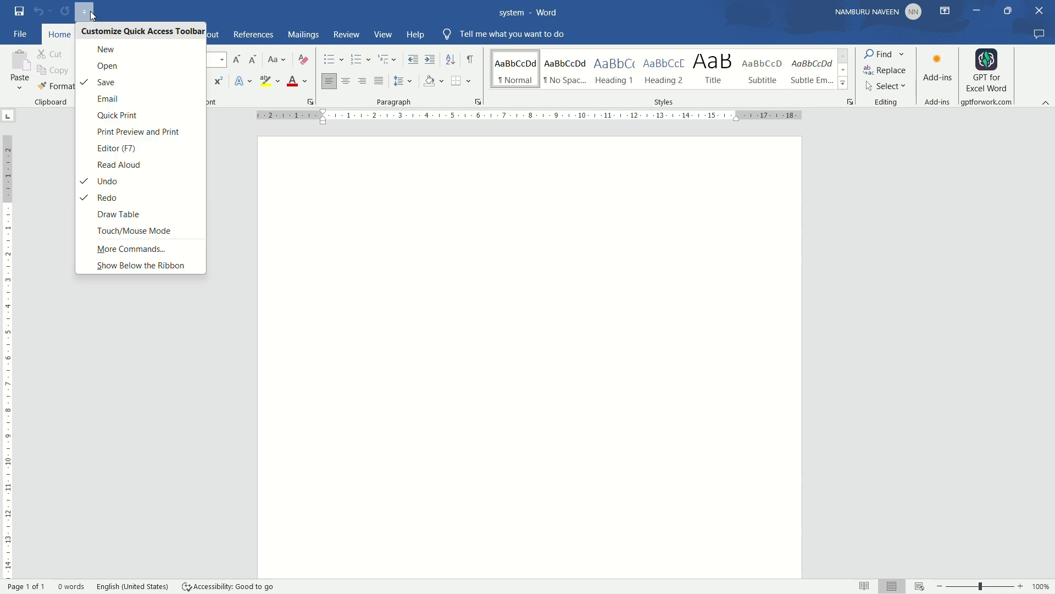
pyautogui.click(129, 247)
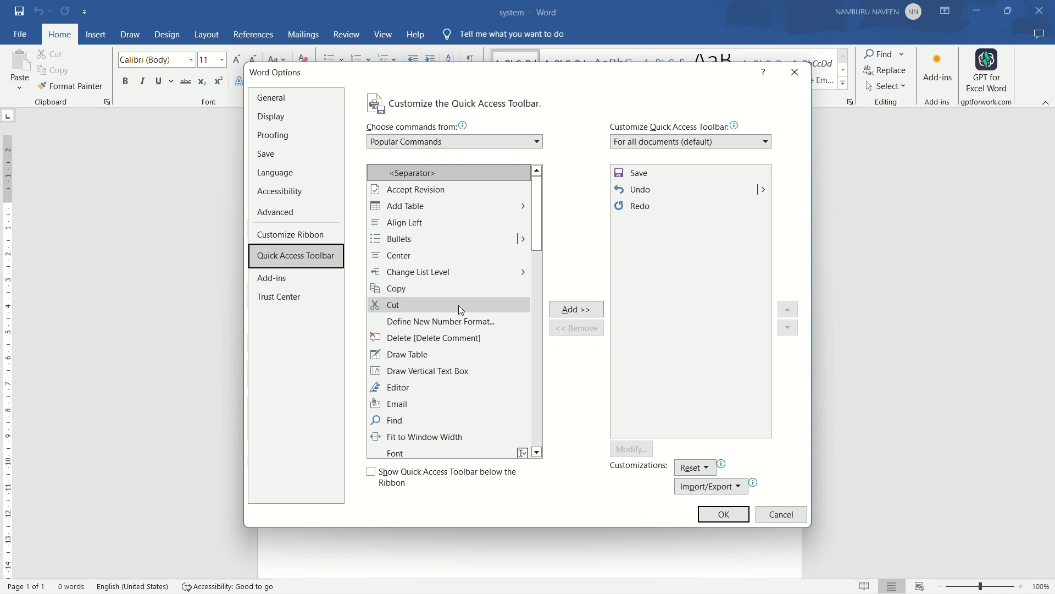
pyautogui.click(431, 310)
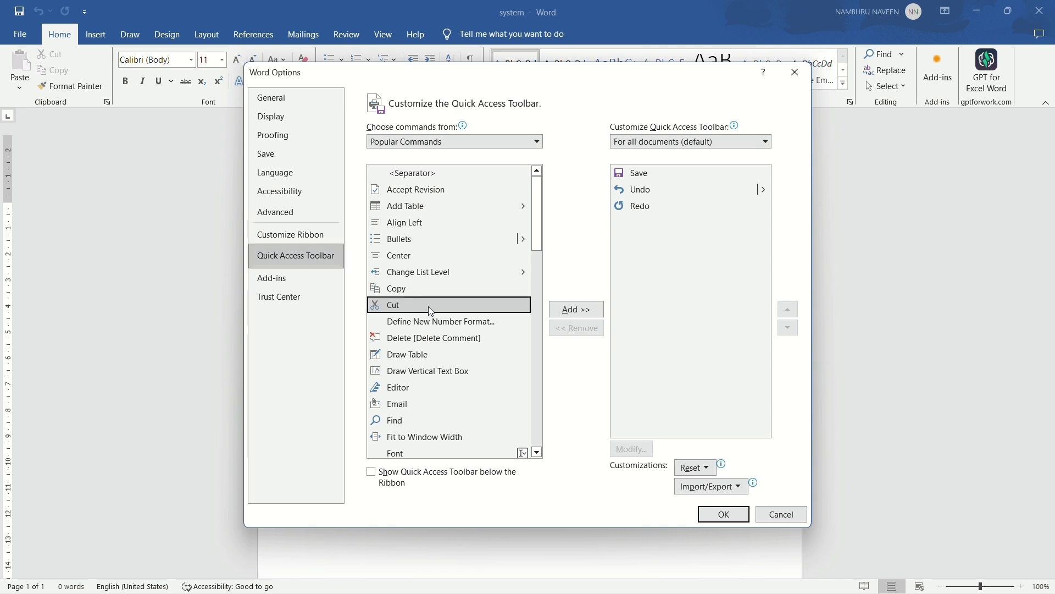
pyautogui.click(589, 310)
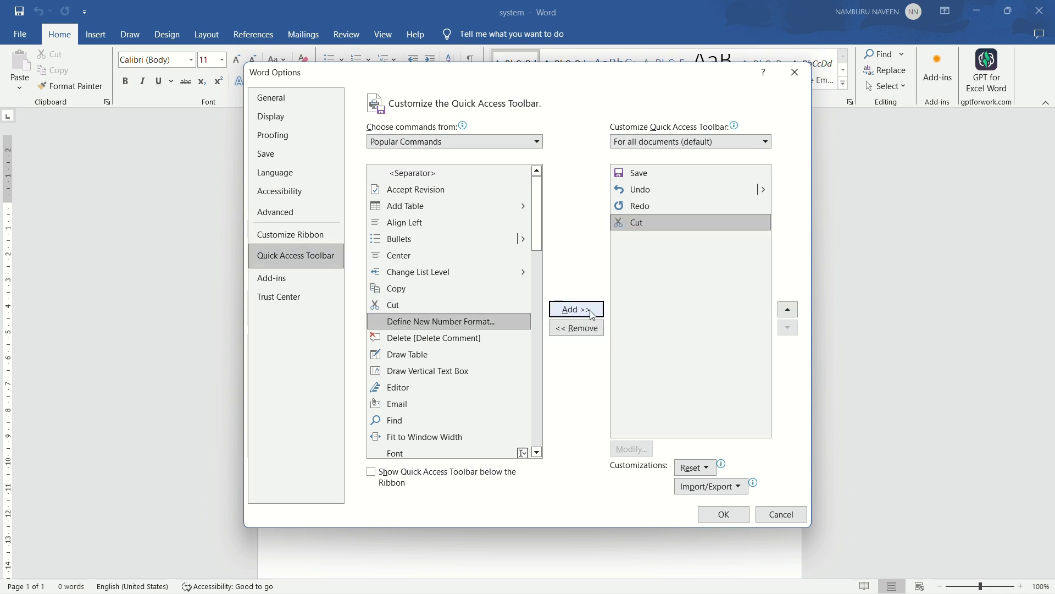
pyautogui.click(724, 514)
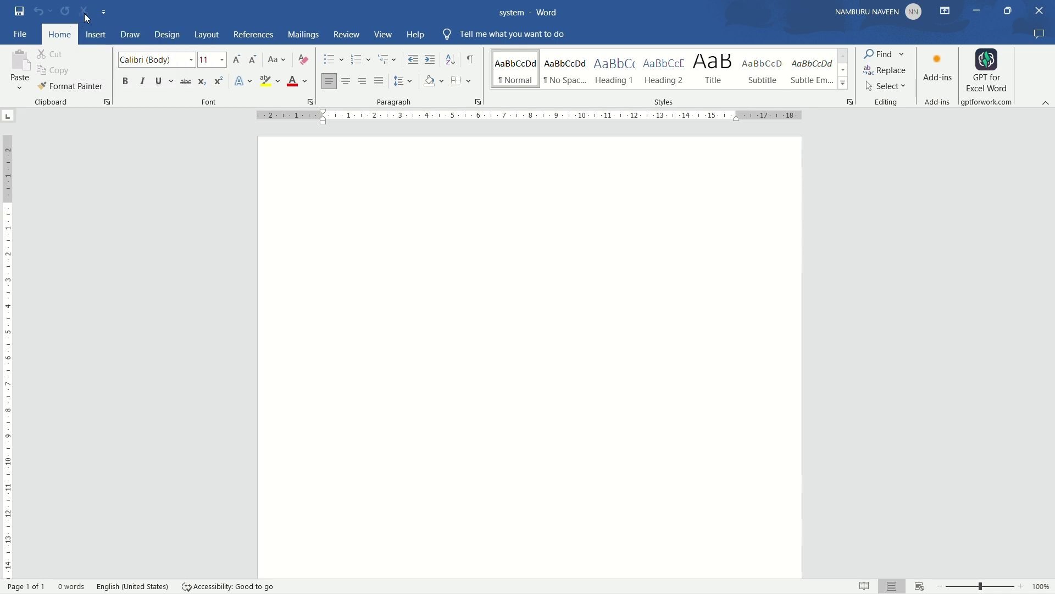
# Remove the Cut command from the Quick Access Toolbar for all documents and apply the change
pyautogui.click(102, 12)
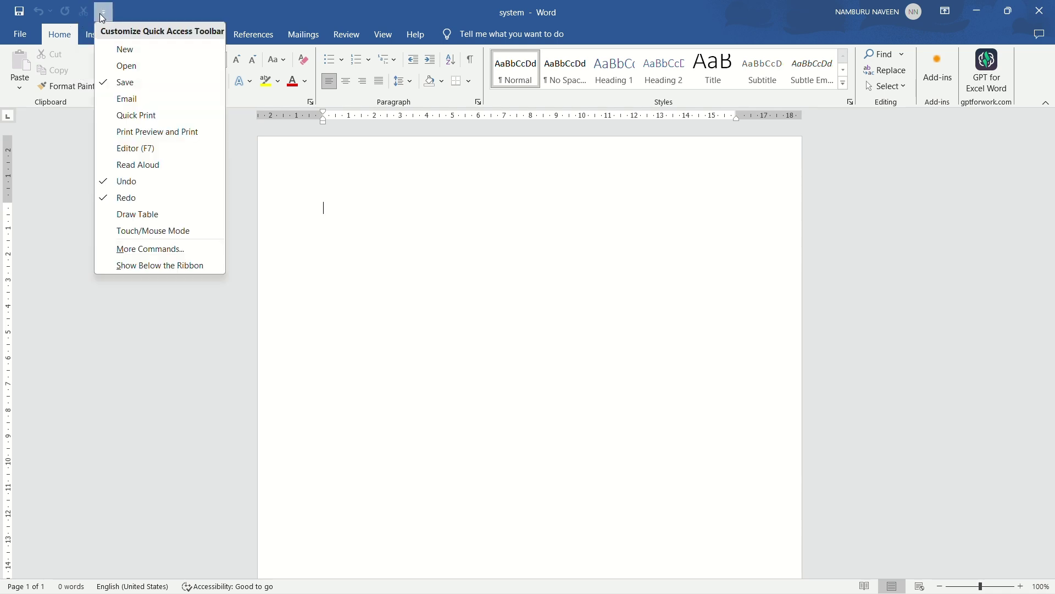
pyautogui.click(141, 248)
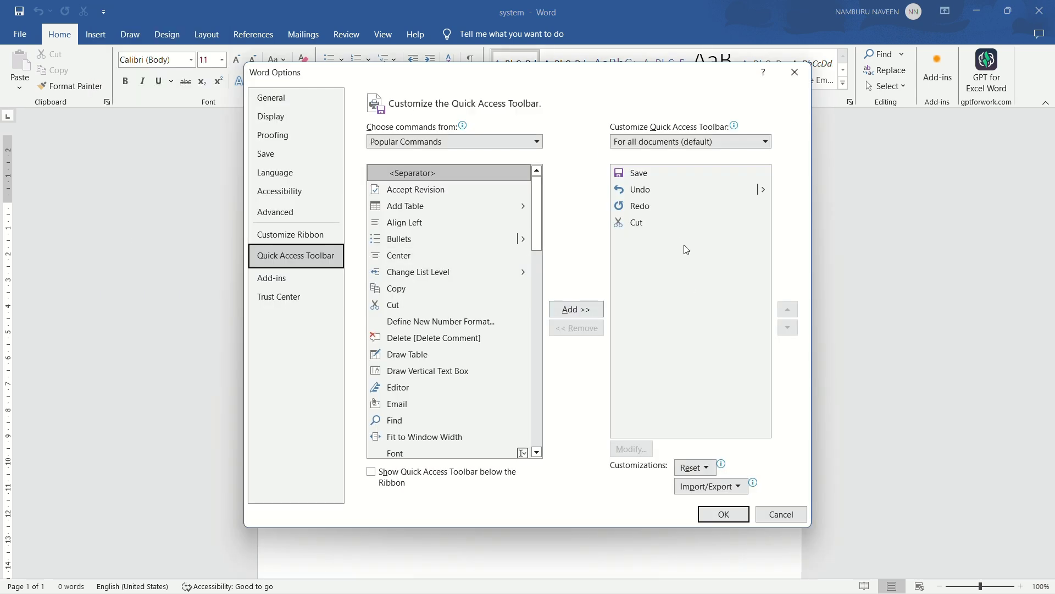
pyautogui.click(655, 220)
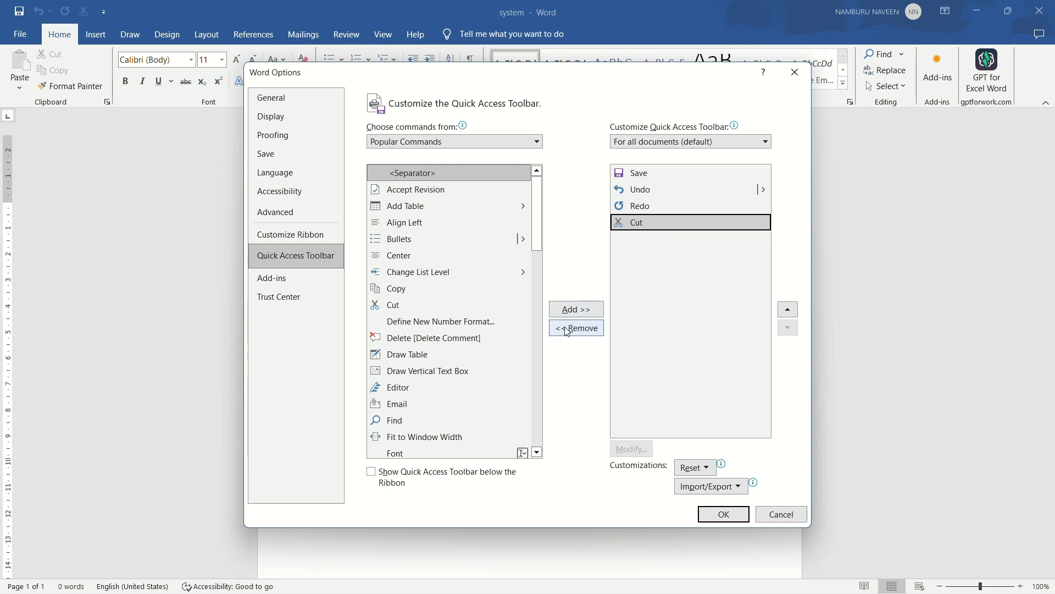
pyautogui.click(569, 329)
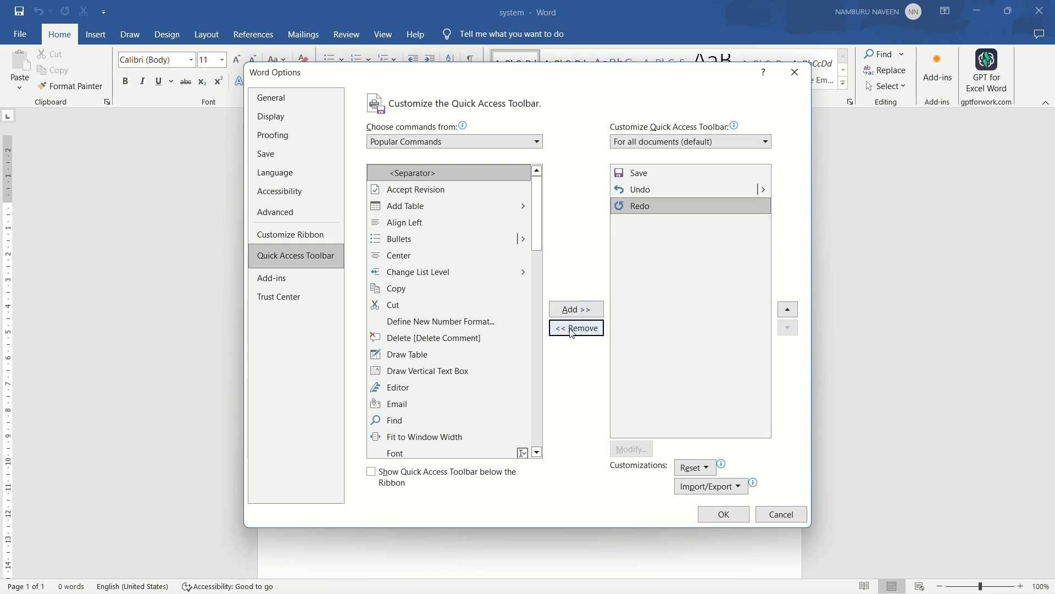
pyautogui.click(708, 516)
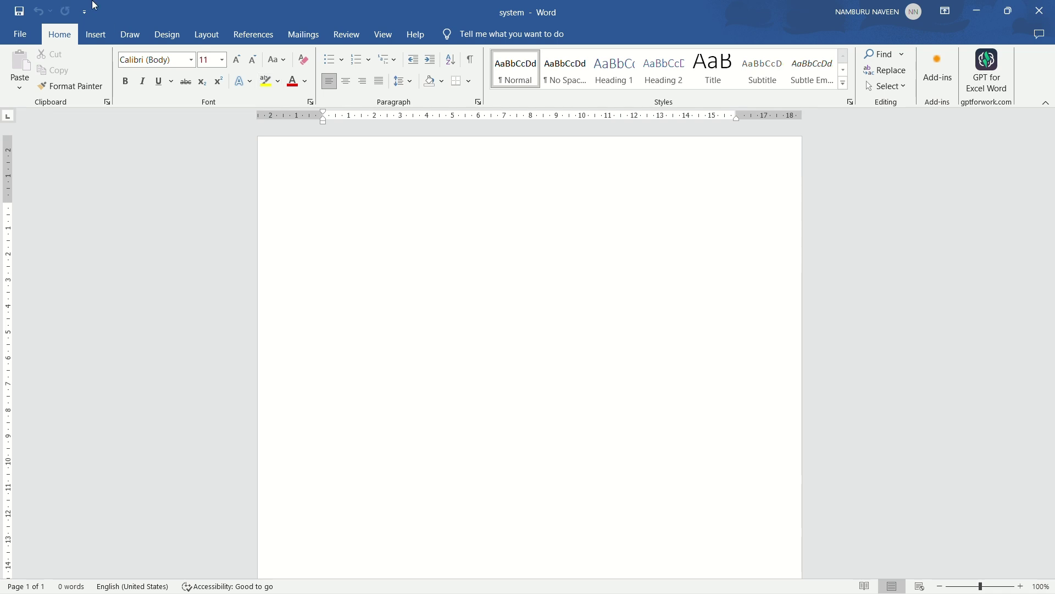
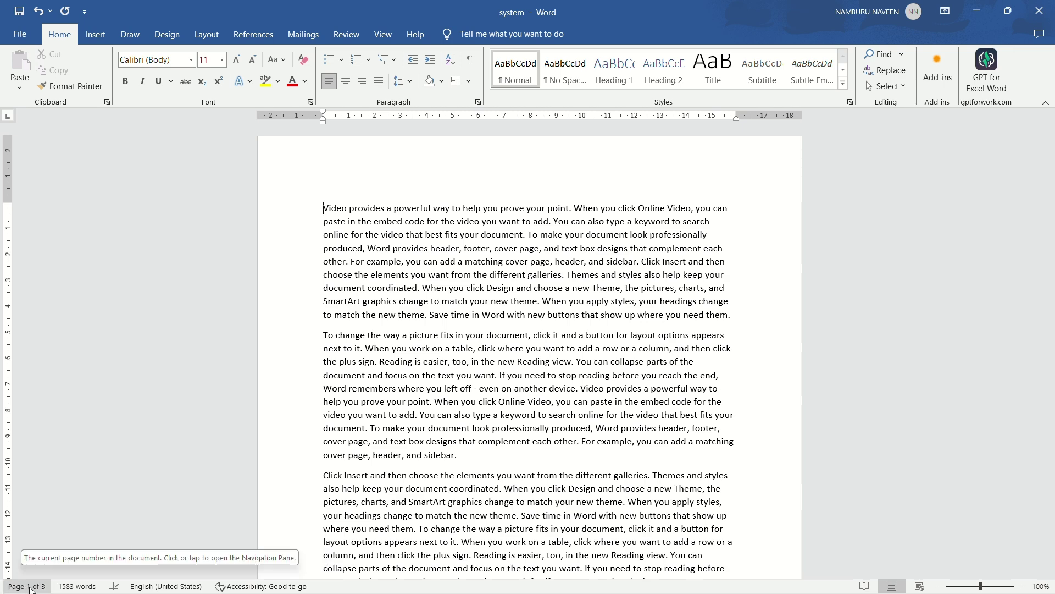
# Browse pages 3, 2 and 1 of the document through their thumbnails in the Navigation pane, and close the pane
pyautogui.click(30, 587)
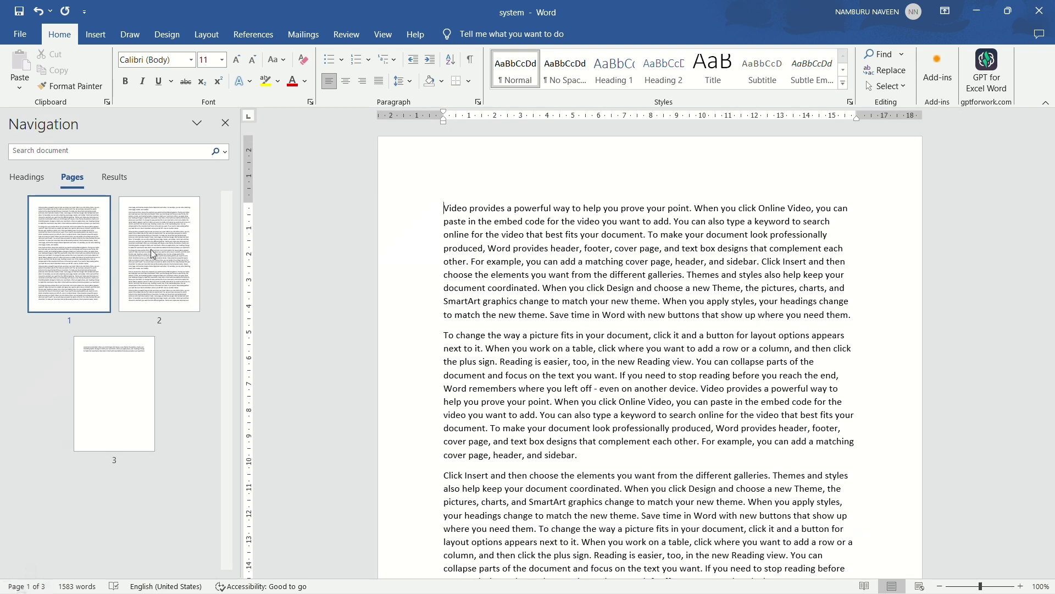
pyautogui.click(107, 420)
pyautogui.click(170, 258)
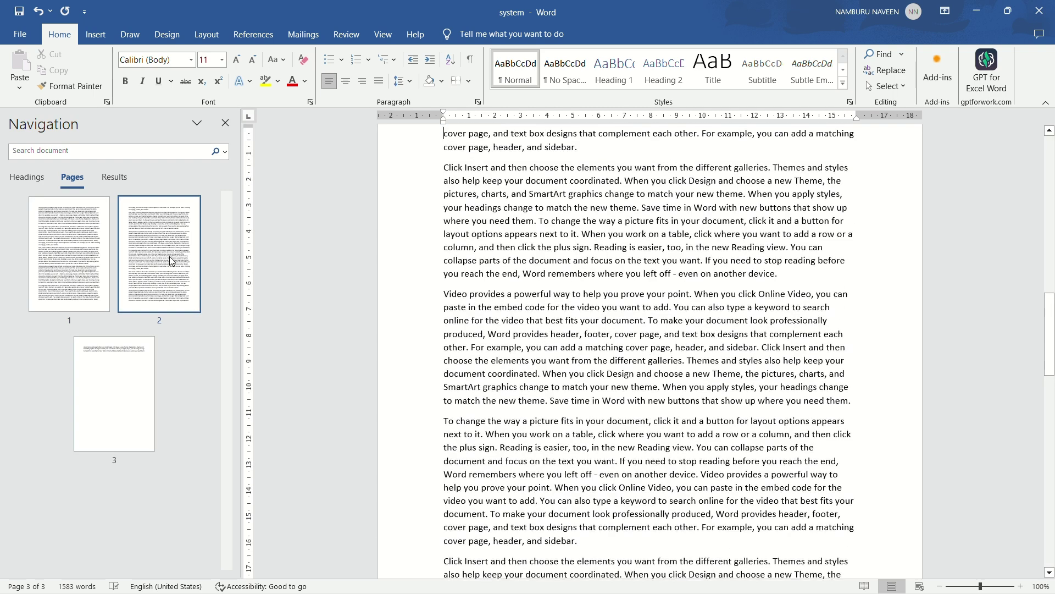
pyautogui.click(69, 252)
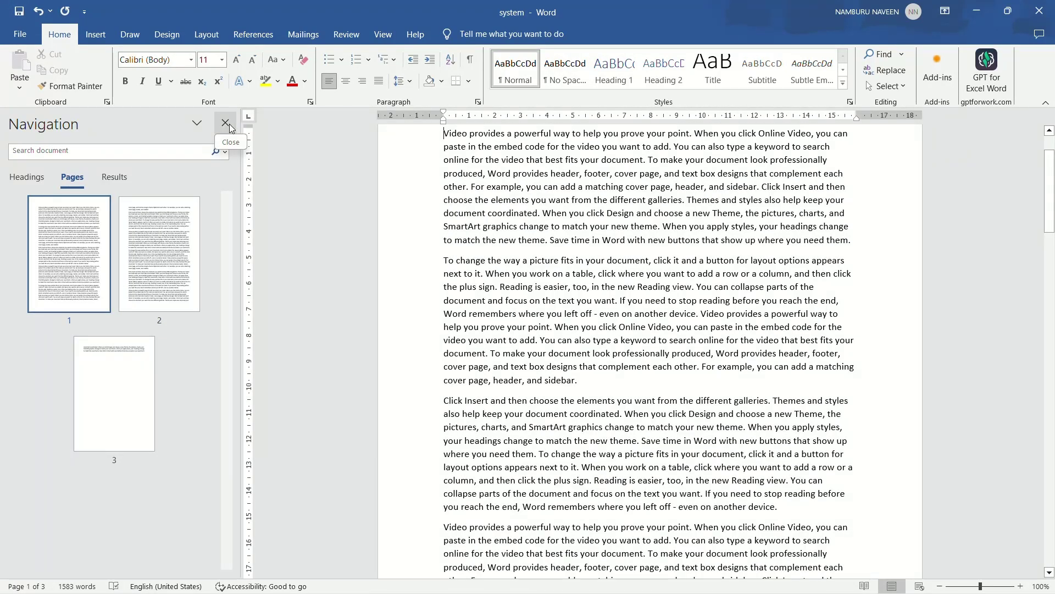
pyautogui.click(226, 124)
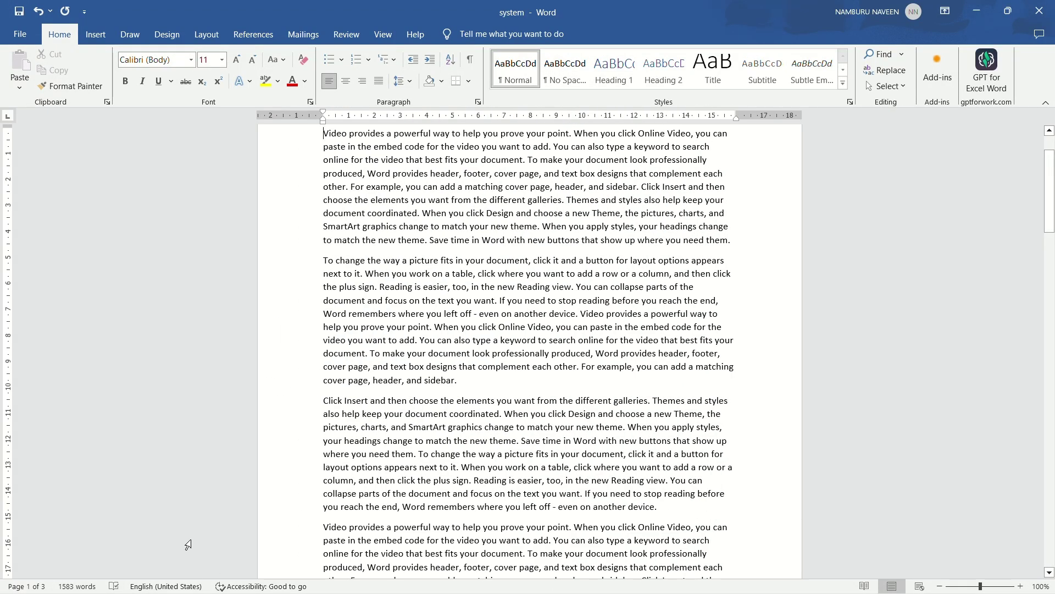
# Check the document's word count statistics and look over the available Insert commands
pyautogui.click(90, 589)
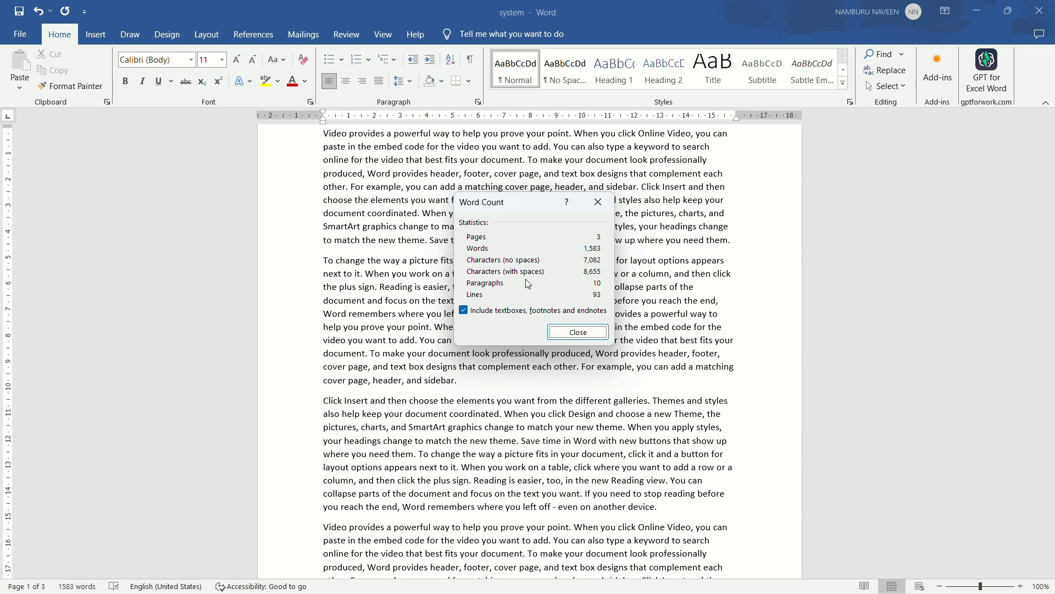
pyautogui.click(577, 333)
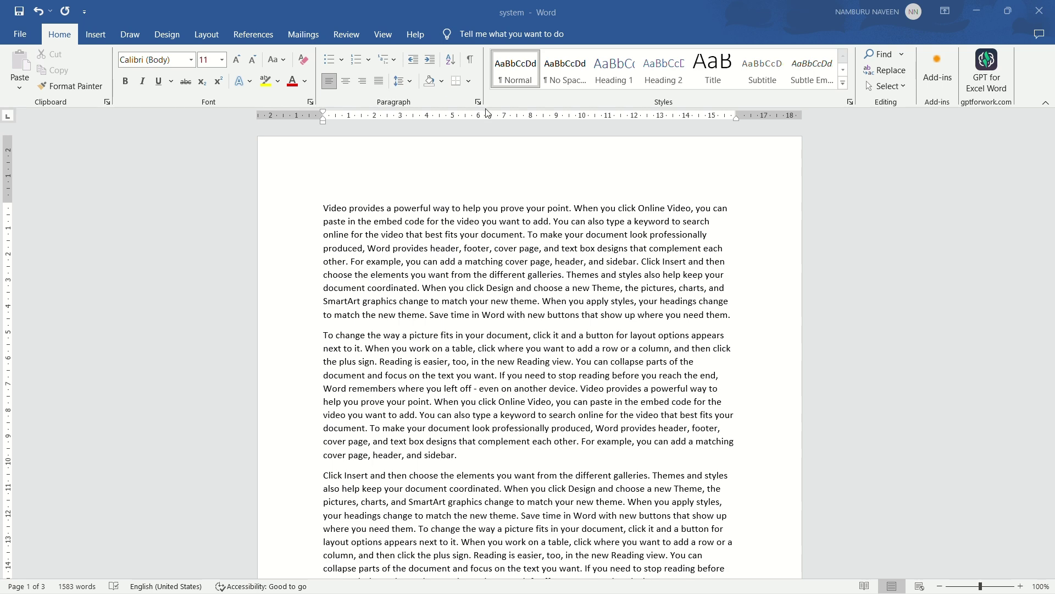
pyautogui.click(96, 34)
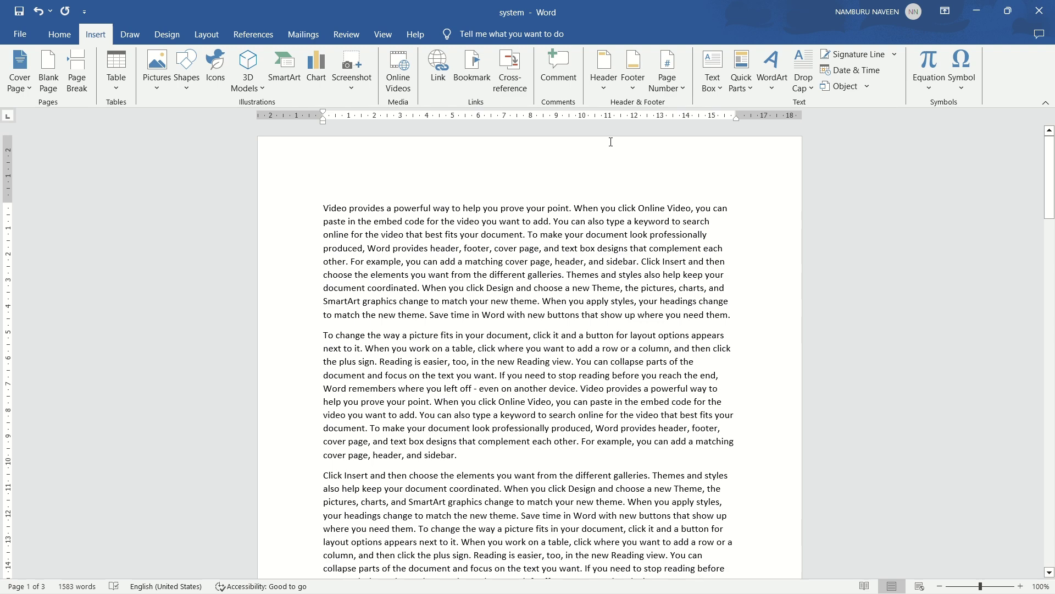
pyautogui.click(66, 43)
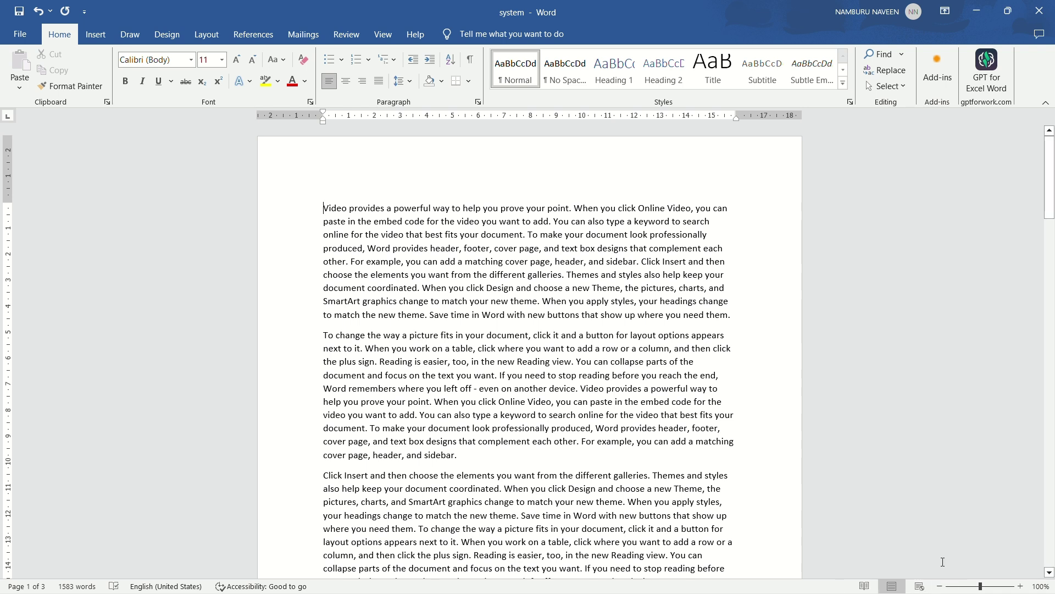
# View the document in Read Mode, paging forward and back, and return to Print Layout
pyautogui.click(865, 586)
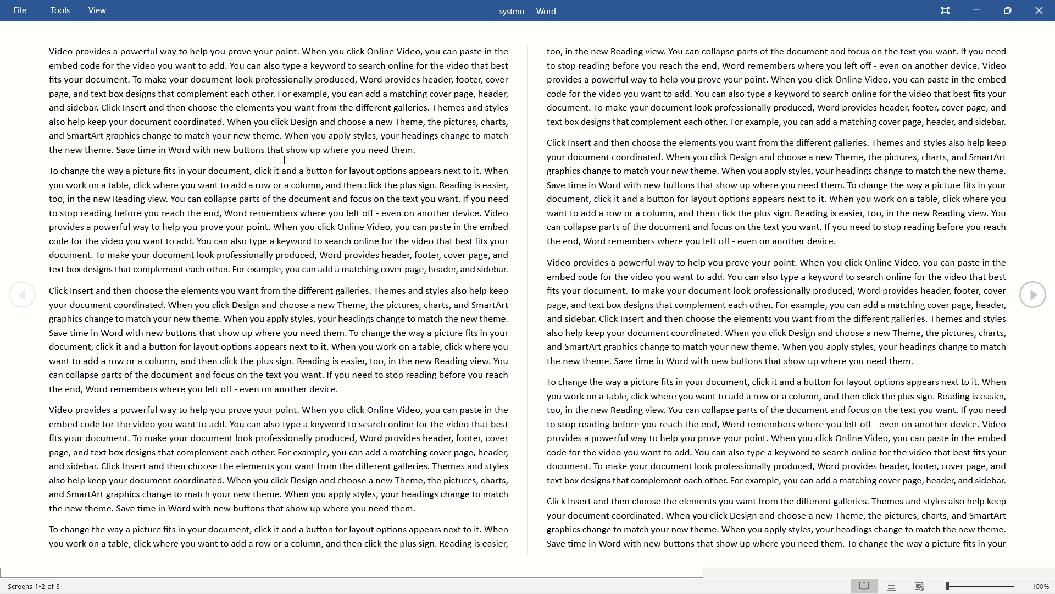
pyautogui.click(1032, 297)
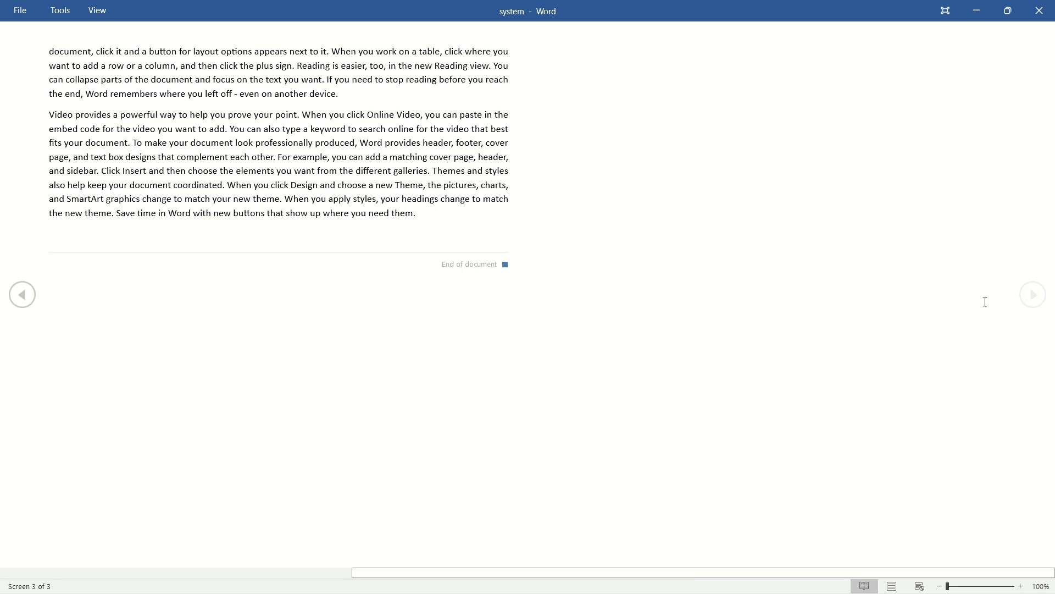
pyautogui.click(21, 302)
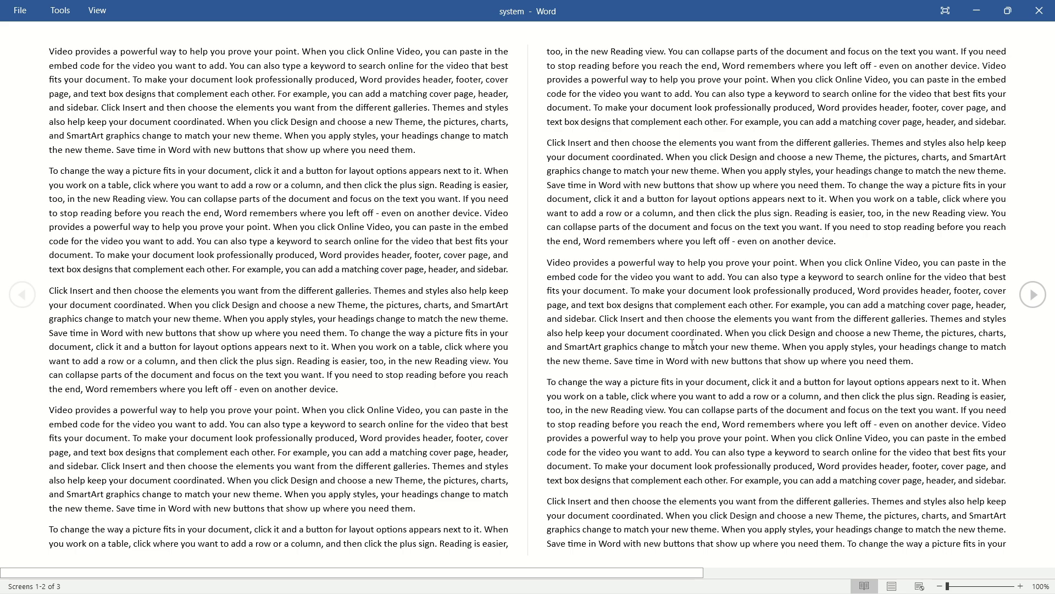
pyautogui.click(892, 586)
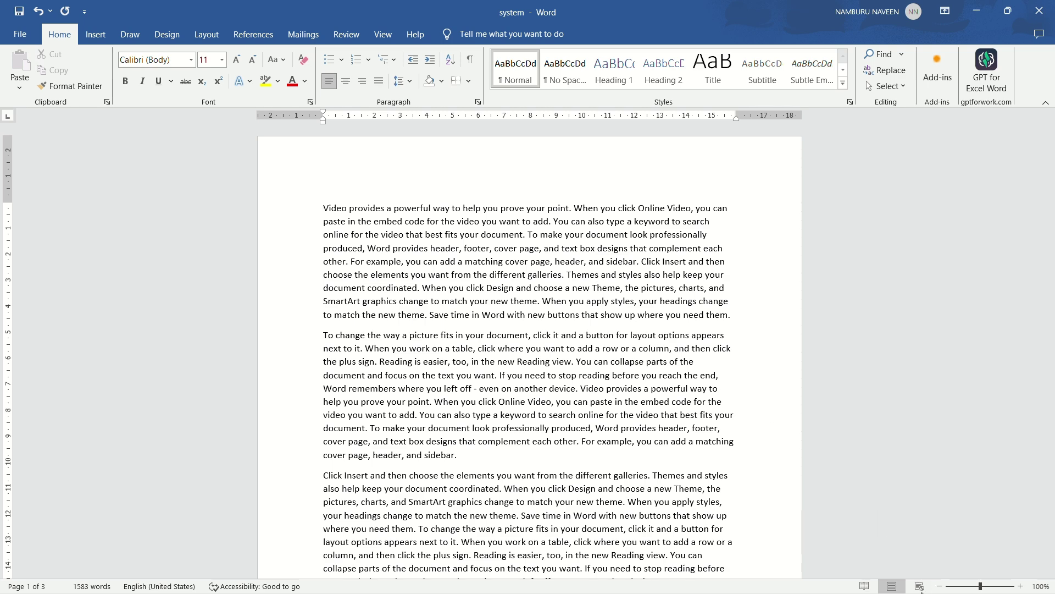
# Preview the document in Web Layout and return to Print Layout at 100% zoom
pyautogui.click(919, 586)
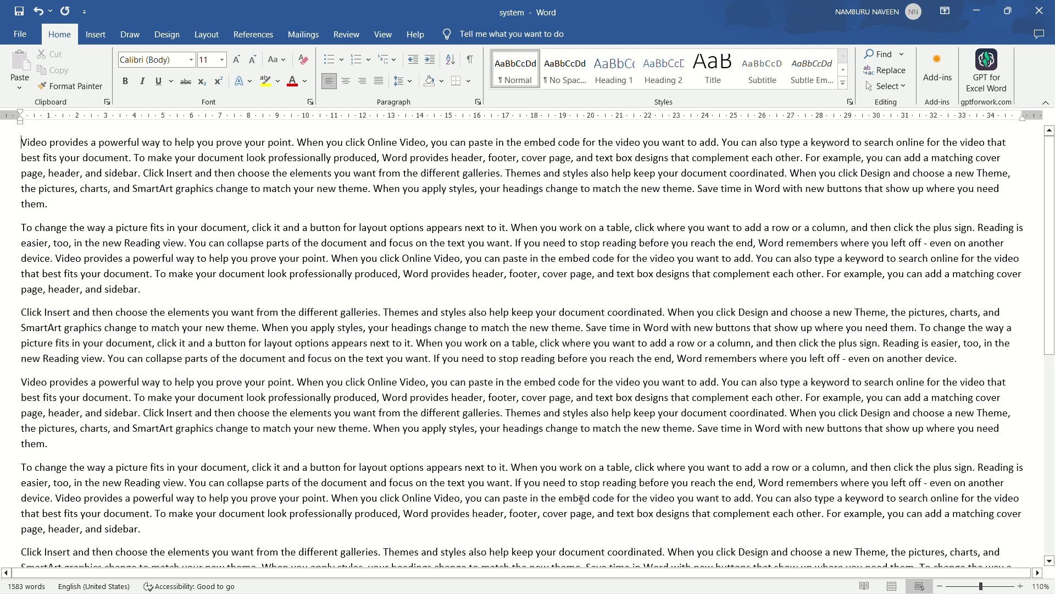
pyautogui.click(893, 587)
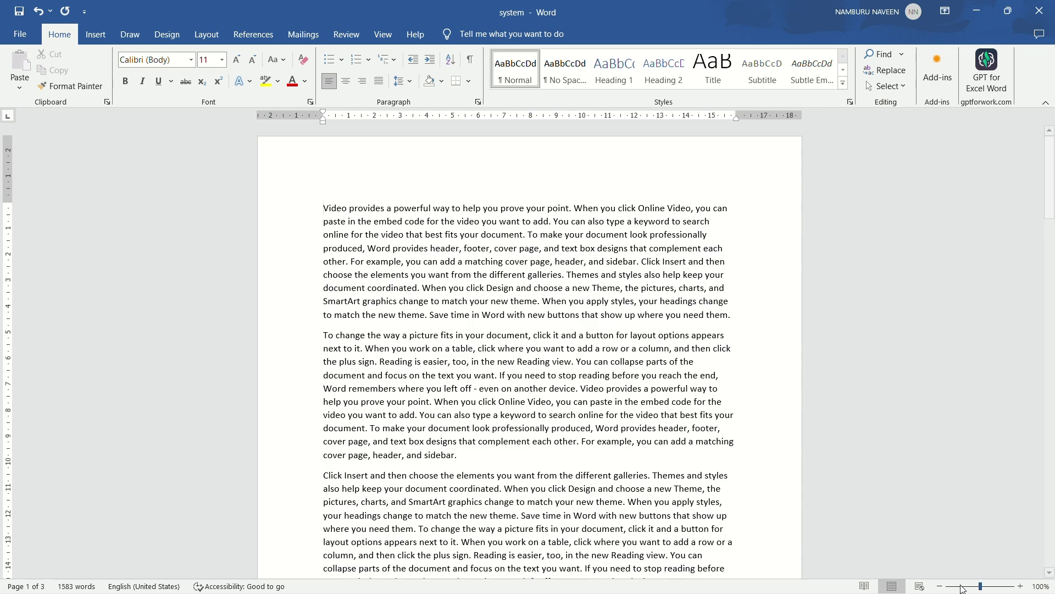
pyautogui.moveTo(982, 588)
pyautogui.mouseDown()
pyautogui.moveTo(940, 591)
pyautogui.moveTo(1014, 587)
pyautogui.moveTo(980, 591)
pyautogui.mouseUp()
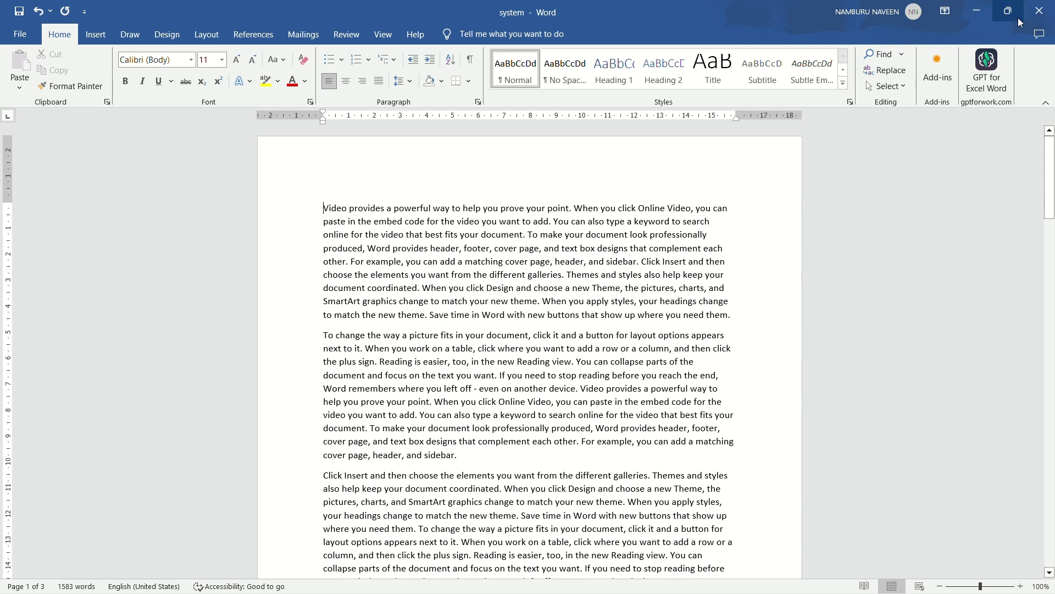
# Minimize and reopen the system document's window, and switch it to a smaller window and back to maximized
pyautogui.click(980, 10)
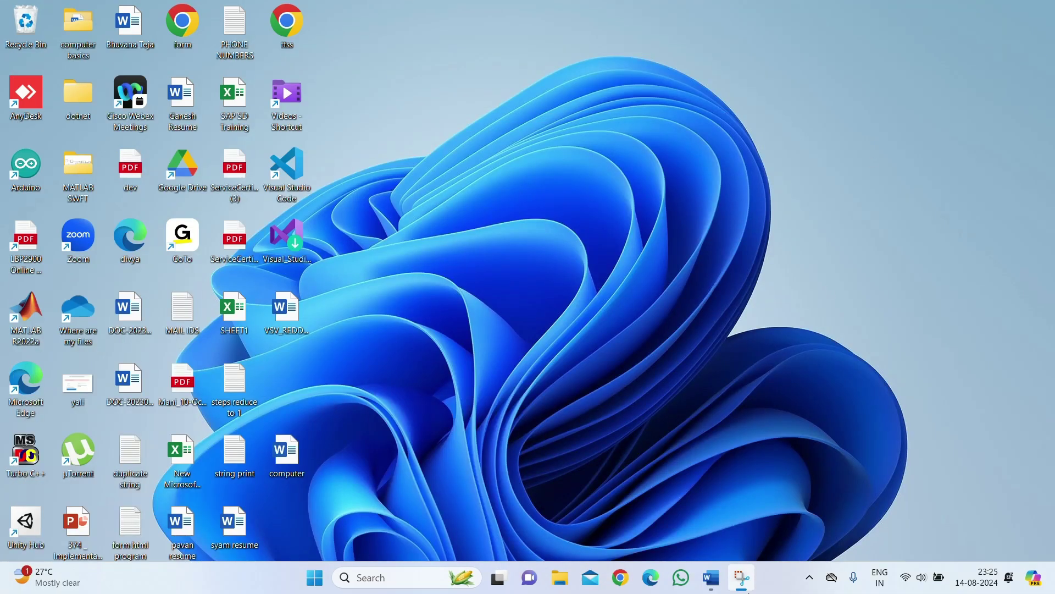
pyautogui.moveTo(717, 574)
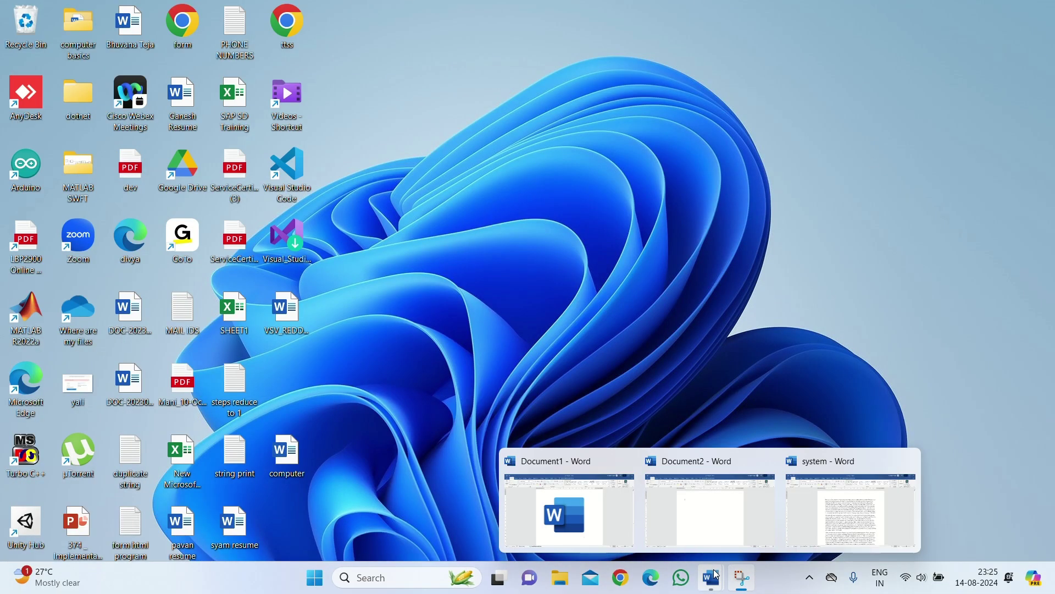
pyautogui.click(837, 519)
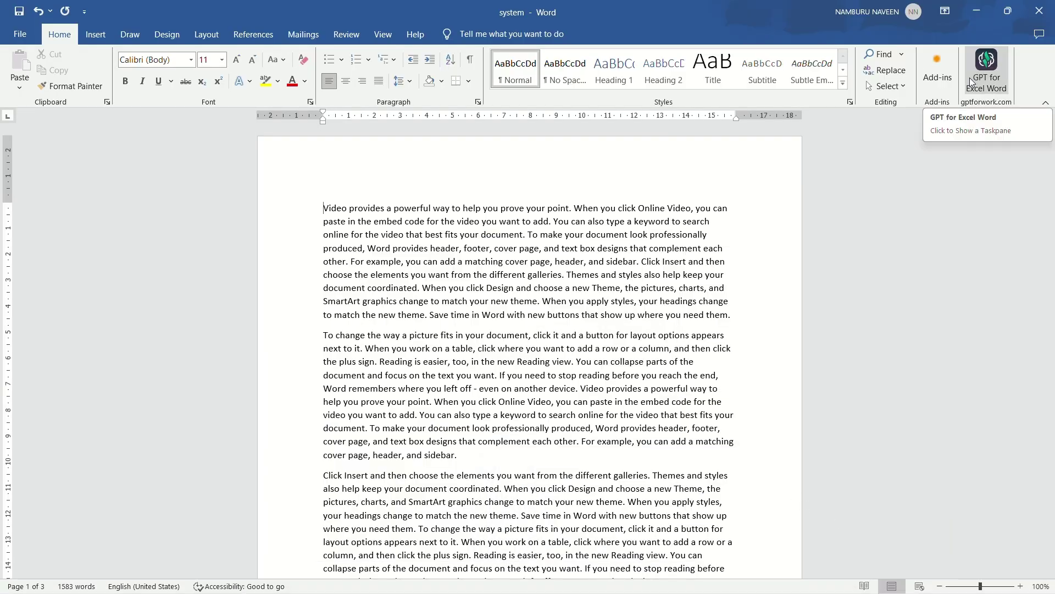
pyautogui.moveTo(1015, 10)
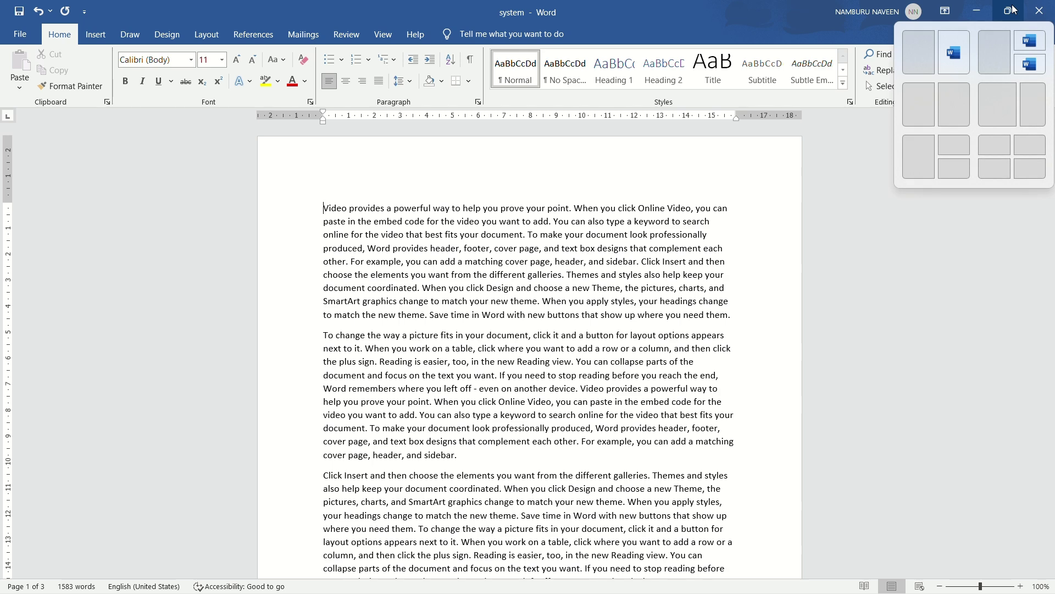
pyautogui.click(1014, 9)
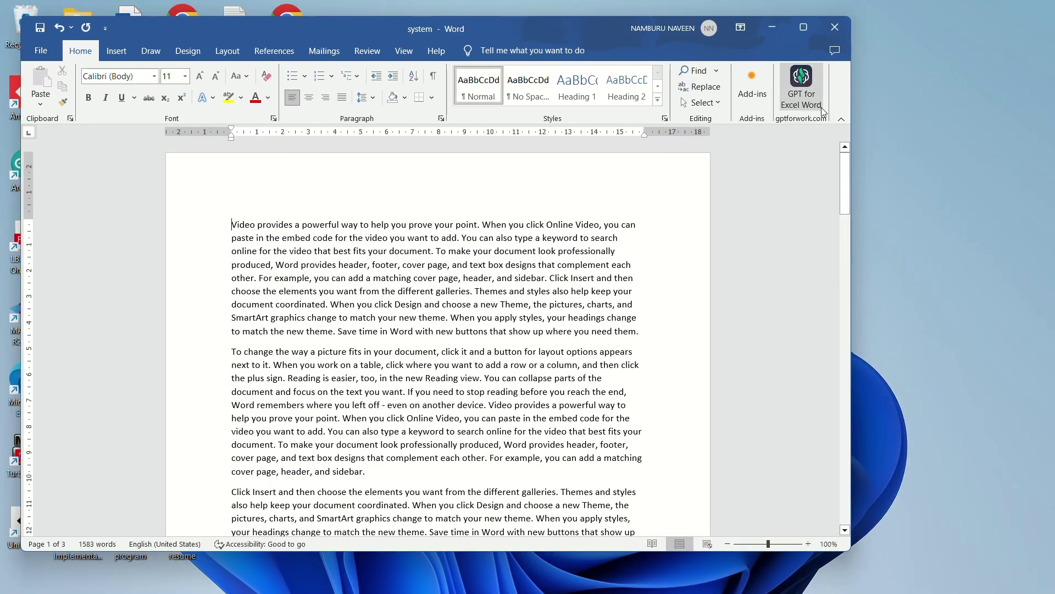
pyautogui.click(805, 28)
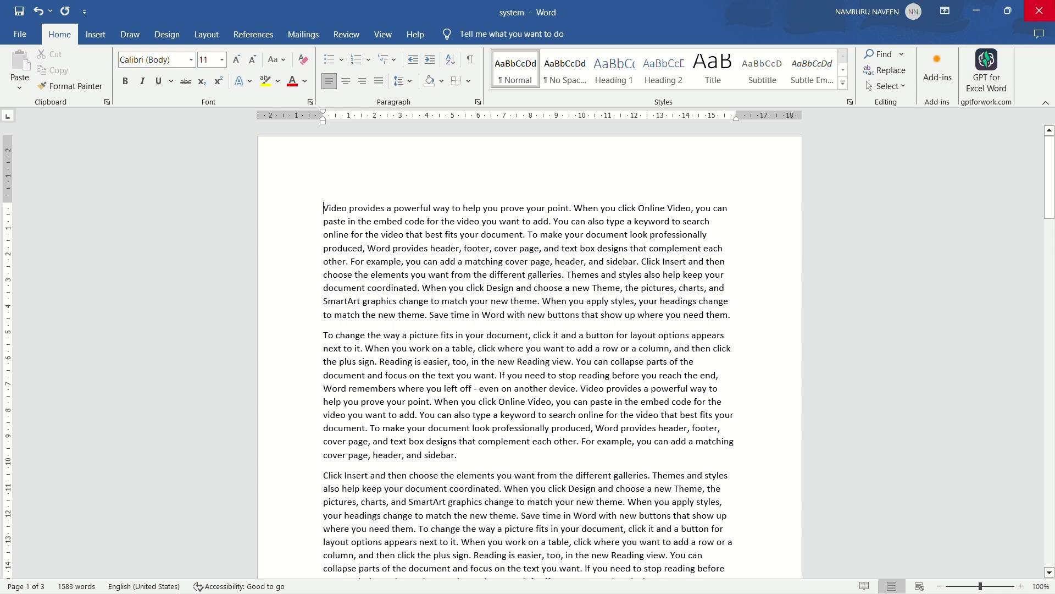
# Close the system document, saving its changes
pyautogui.click(1052, 8)
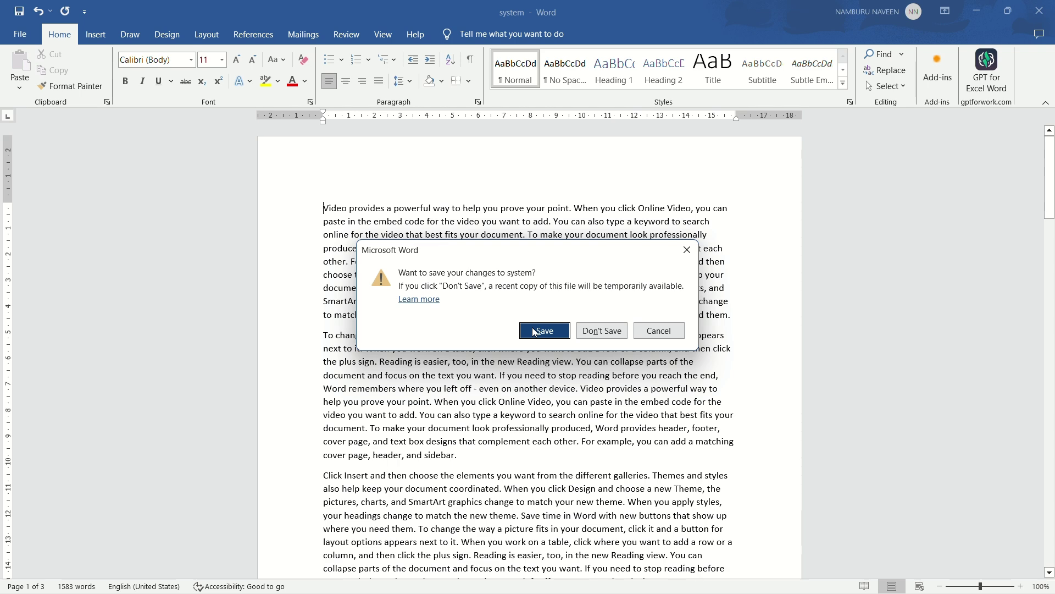
pyautogui.click(649, 332)
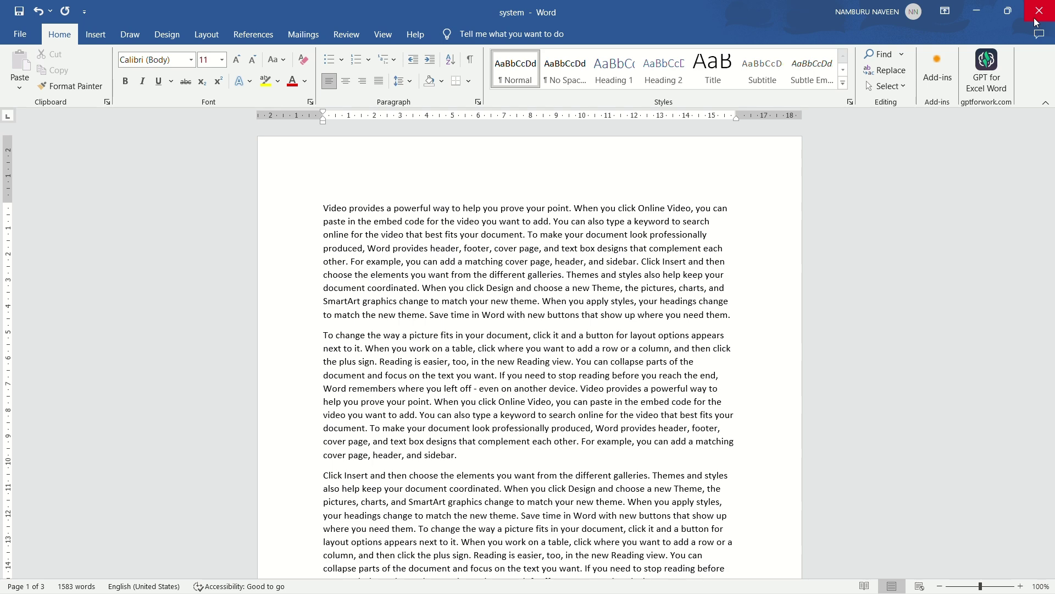
pyautogui.click(1033, 22)
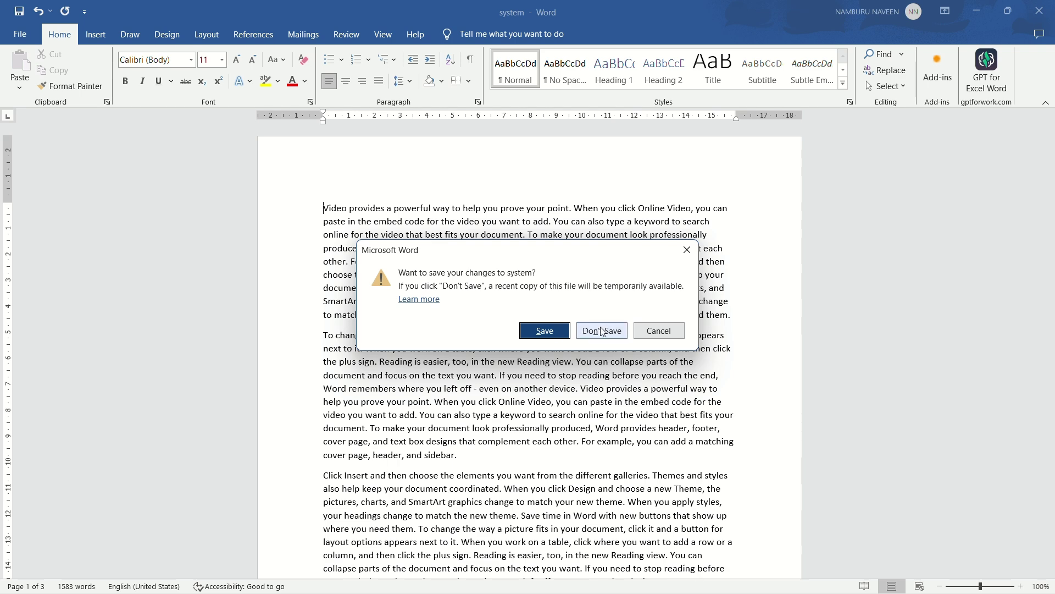
pyautogui.click(555, 333)
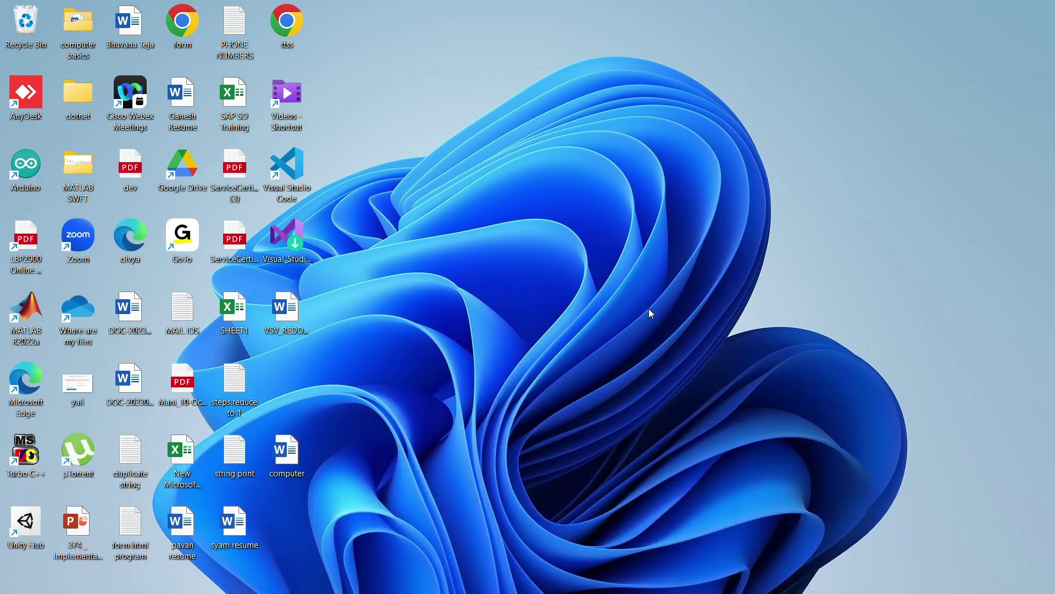
# Search Windows for ms and launch Word from the results
pyautogui.moveTo(428, 583)
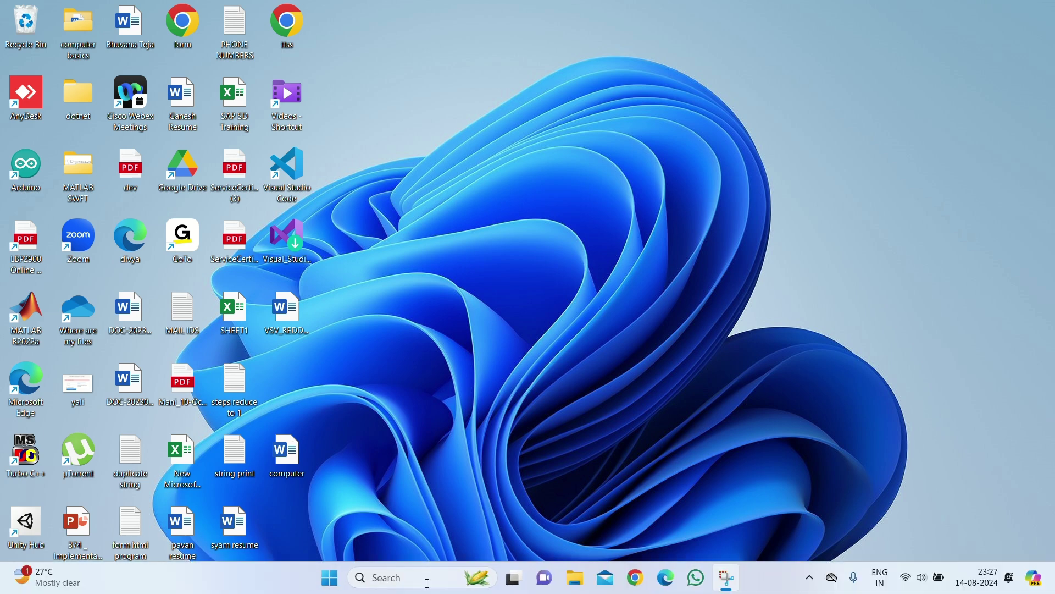
pyautogui.click(428, 583)
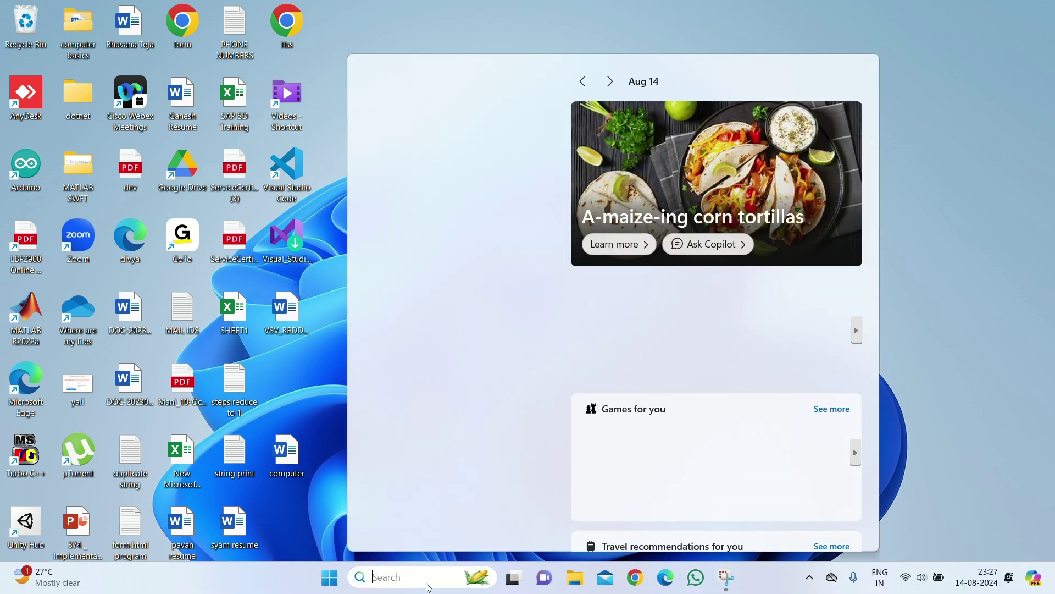
pyautogui.write('ms')
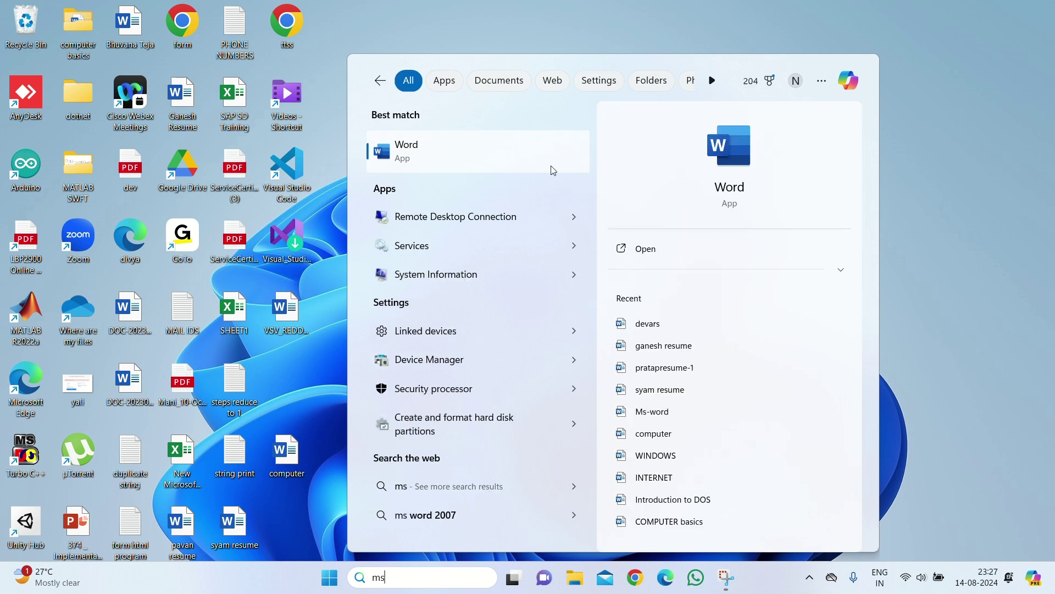
pyautogui.click(492, 171)
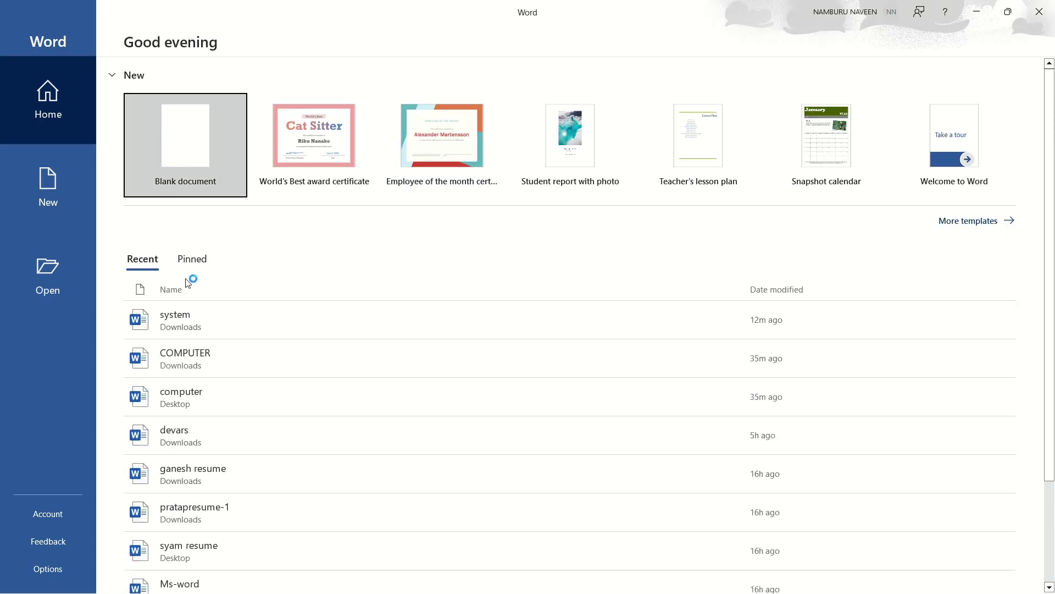
# Open the recent system document and set its ribbon display to Auto-hide Ribbon
pyautogui.click(193, 318)
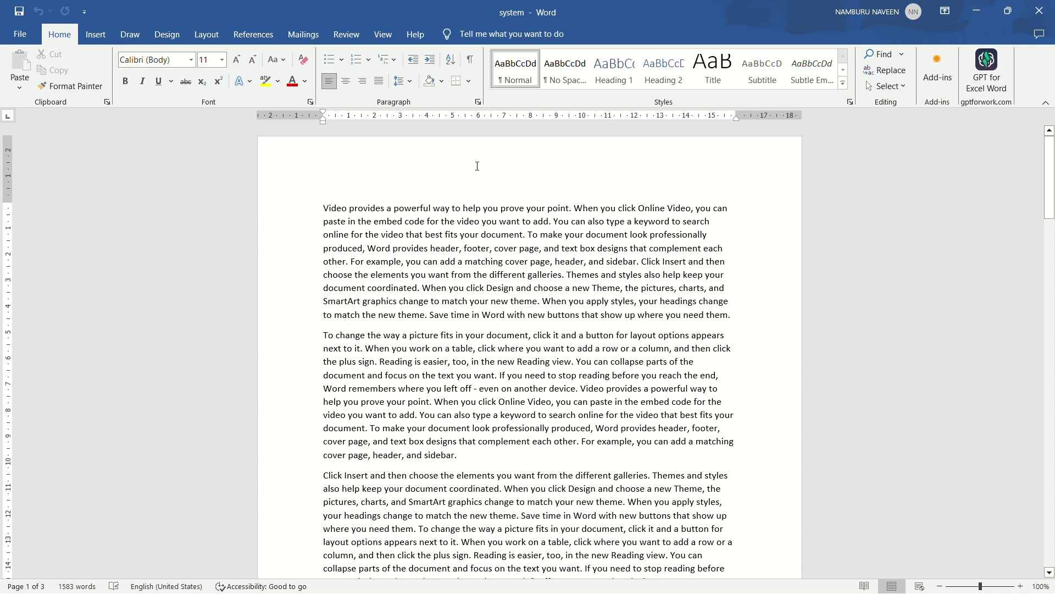
pyautogui.click(947, 16)
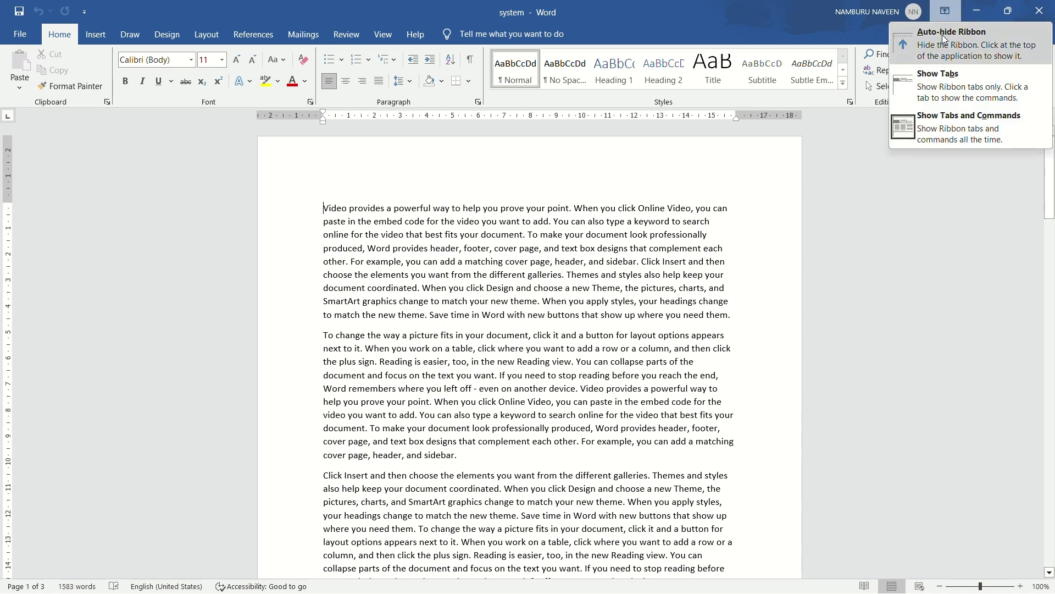
pyautogui.click(943, 38)
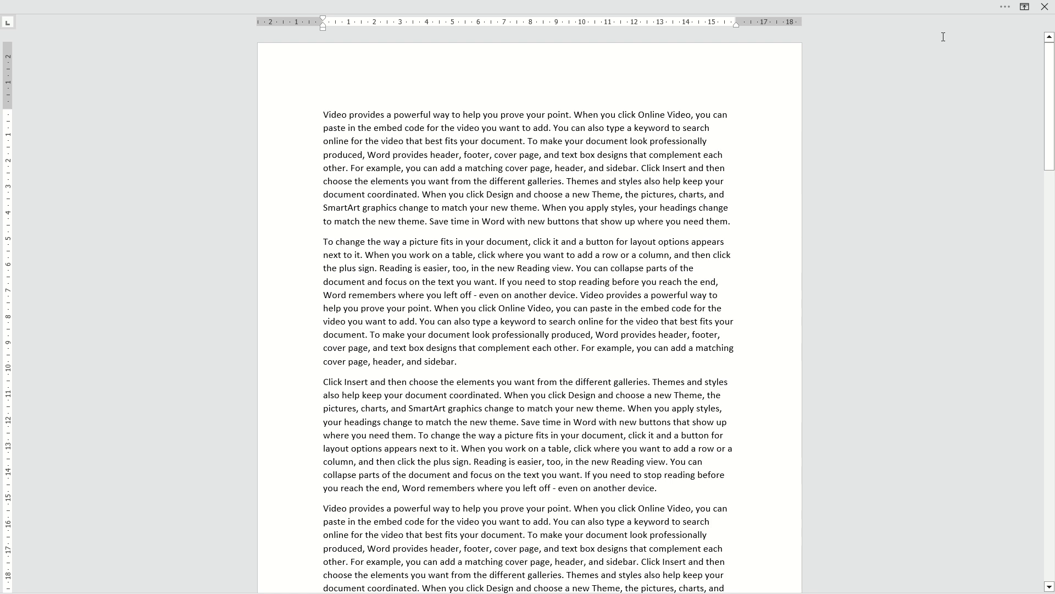
# Reveal the hidden ribbon temporarily, reapply Auto-hide Ribbon, and bring the ribbon back into view
pyautogui.click(915, 5)
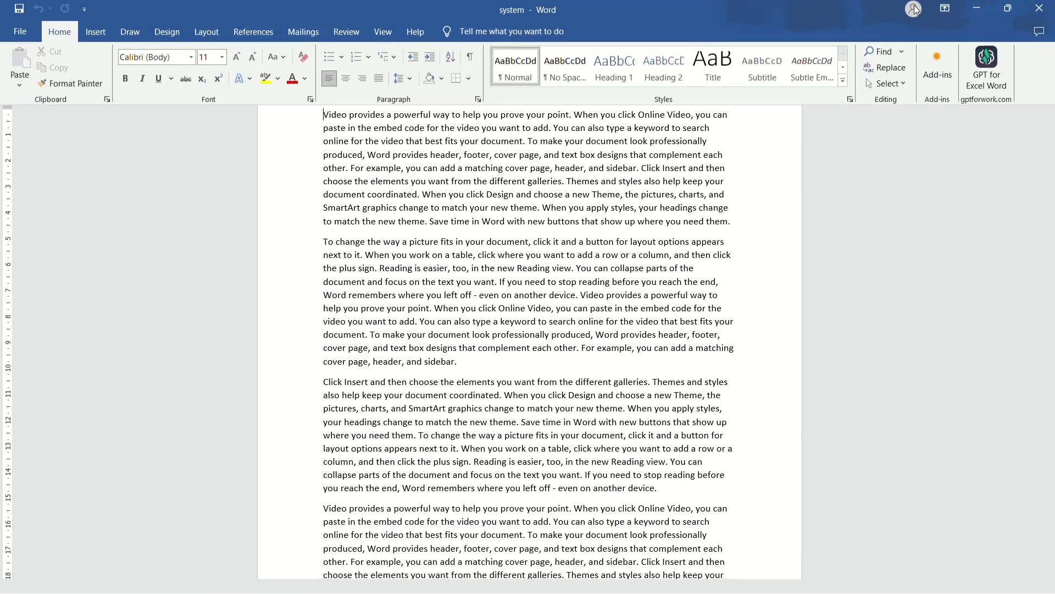
pyautogui.click(942, 11)
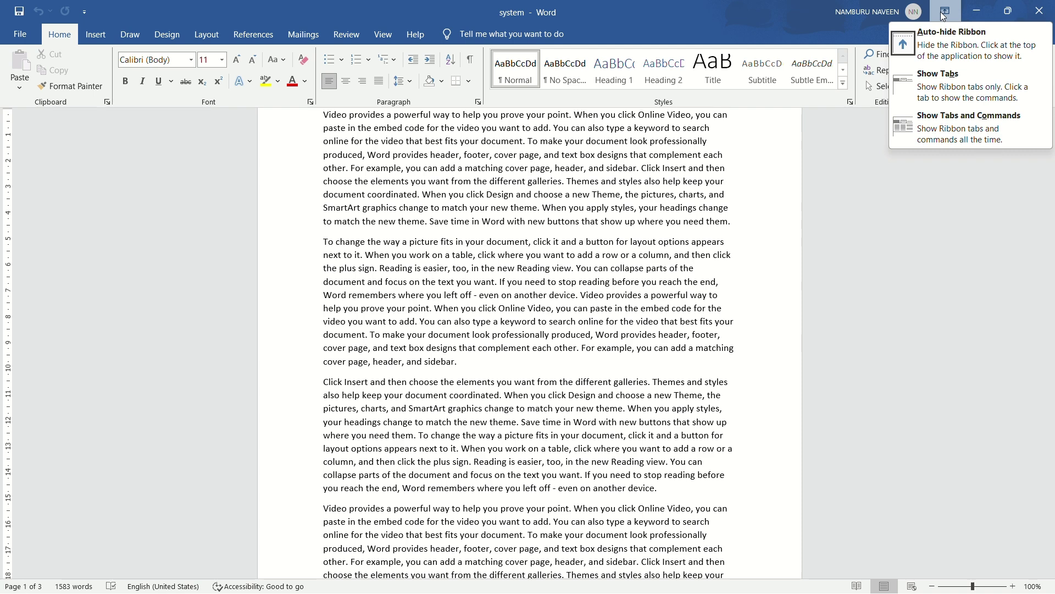
pyautogui.click(940, 40)
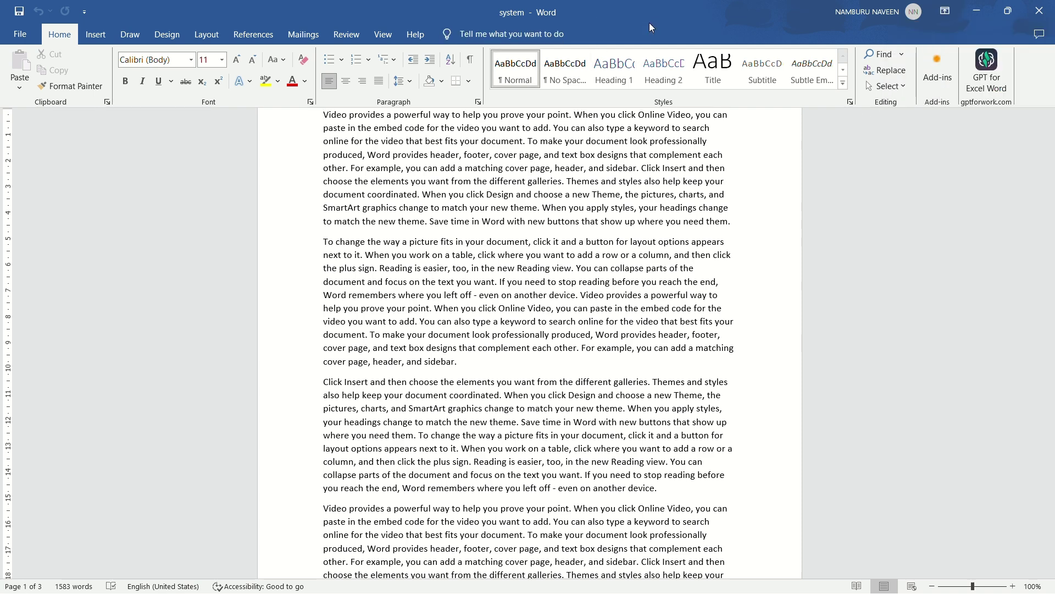
pyautogui.click(943, 11)
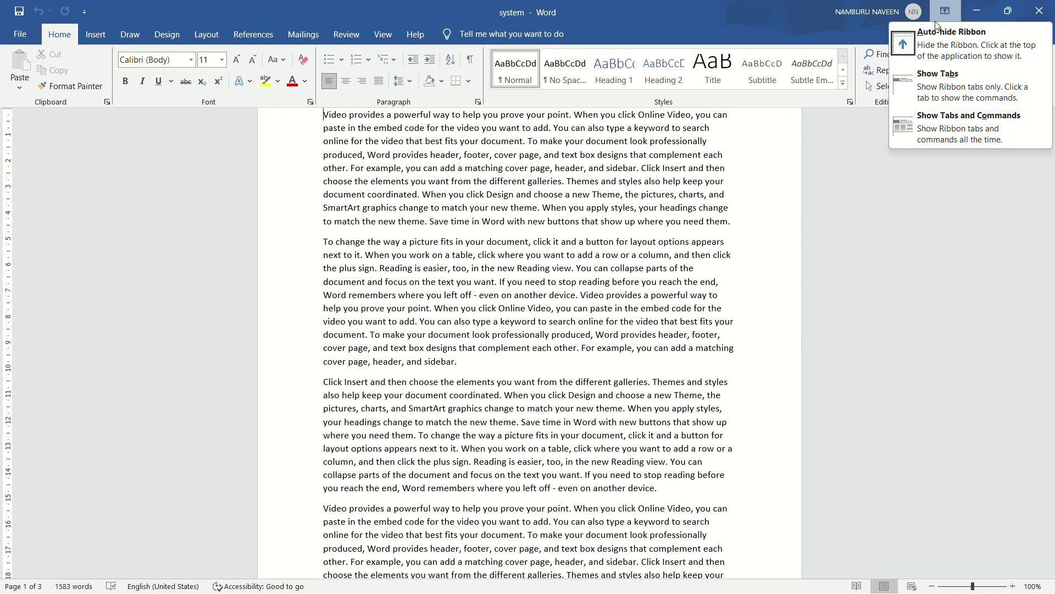
pyautogui.click(933, 48)
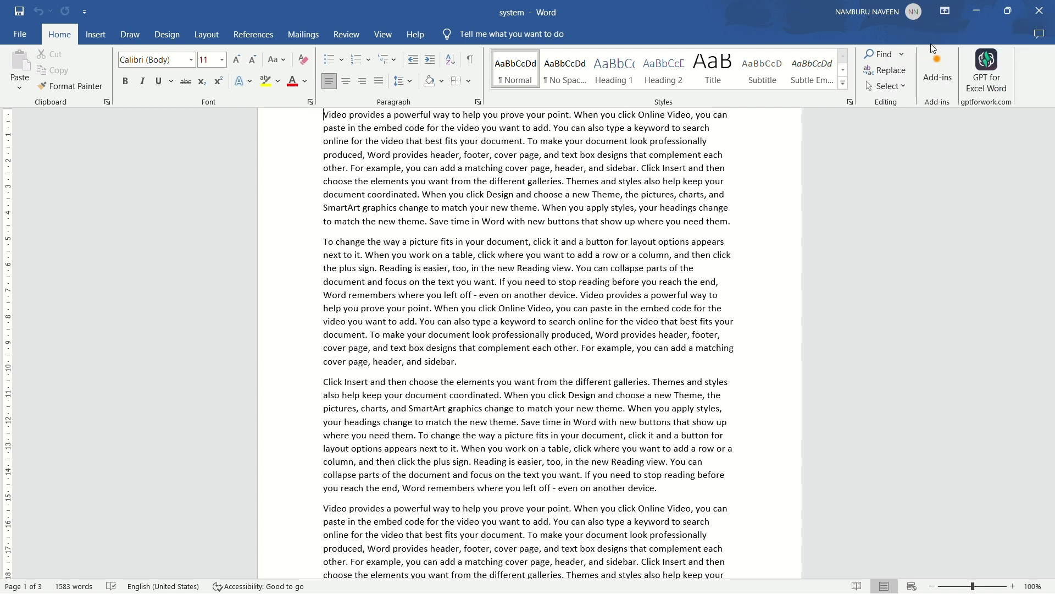
pyautogui.click(946, 11)
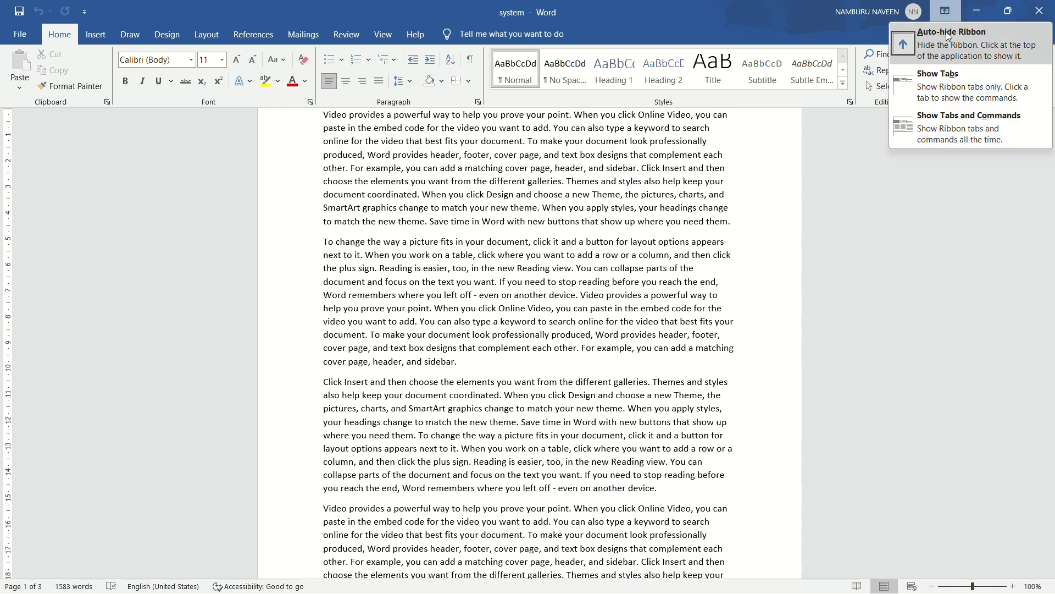
pyautogui.click(946, 35)
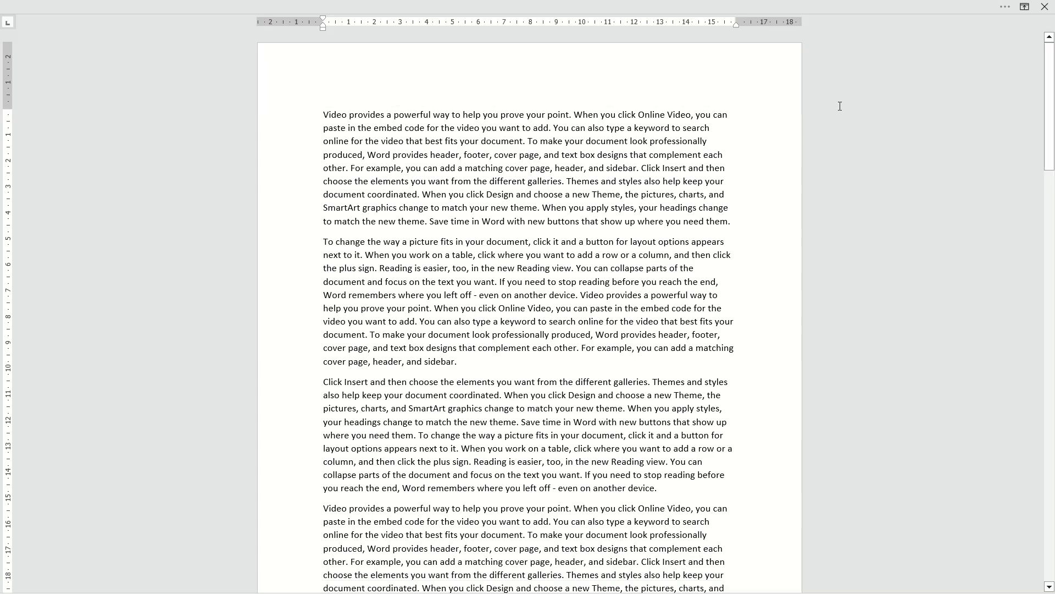
pyautogui.click(807, 5)
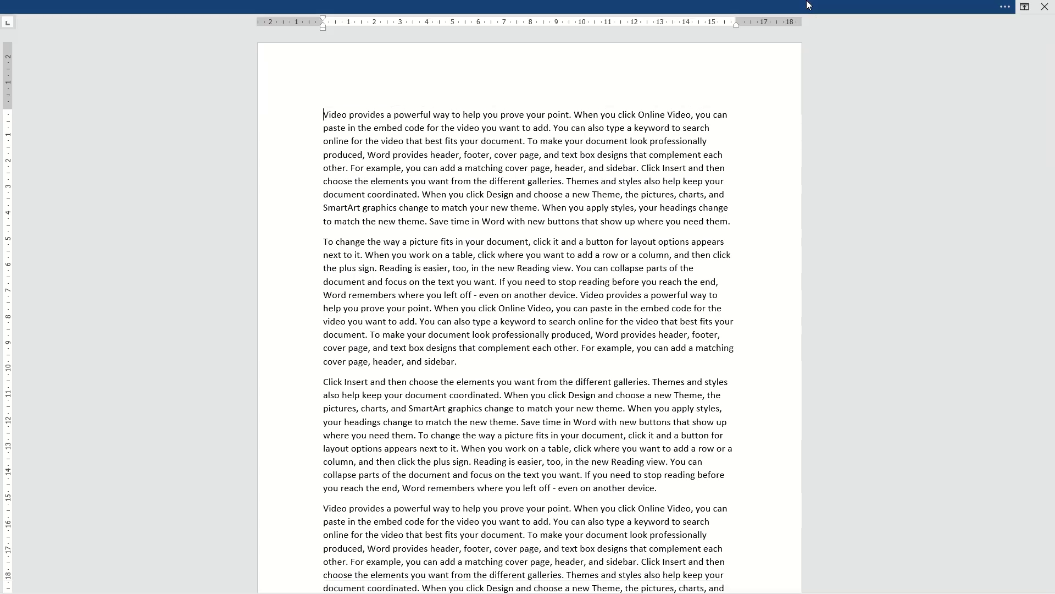
# Change the ribbon display to Show Tabs and return it to Show Tabs and Commands
pyautogui.click(941, 12)
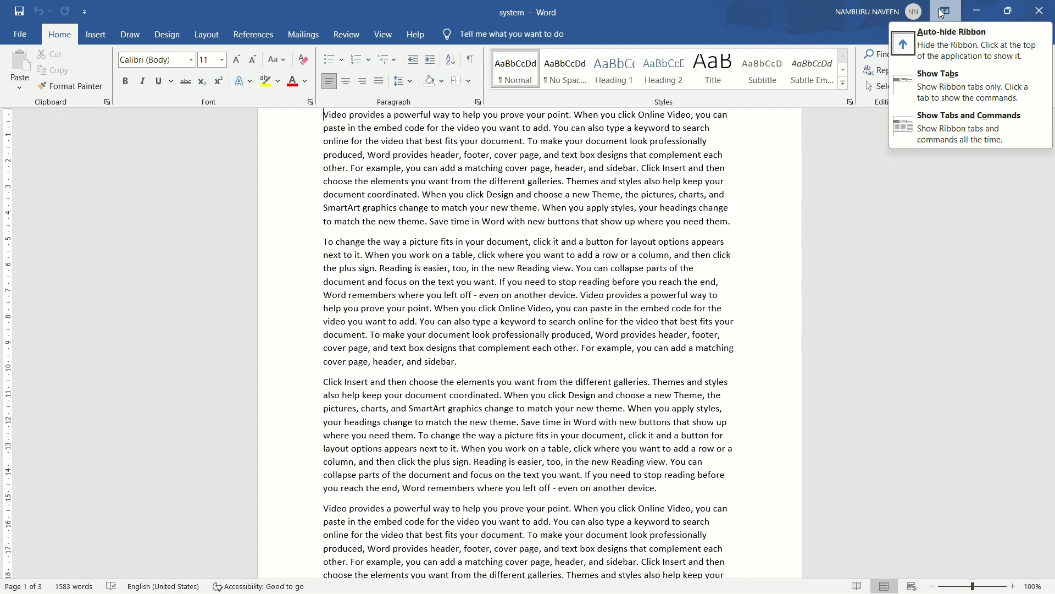
pyautogui.click(982, 98)
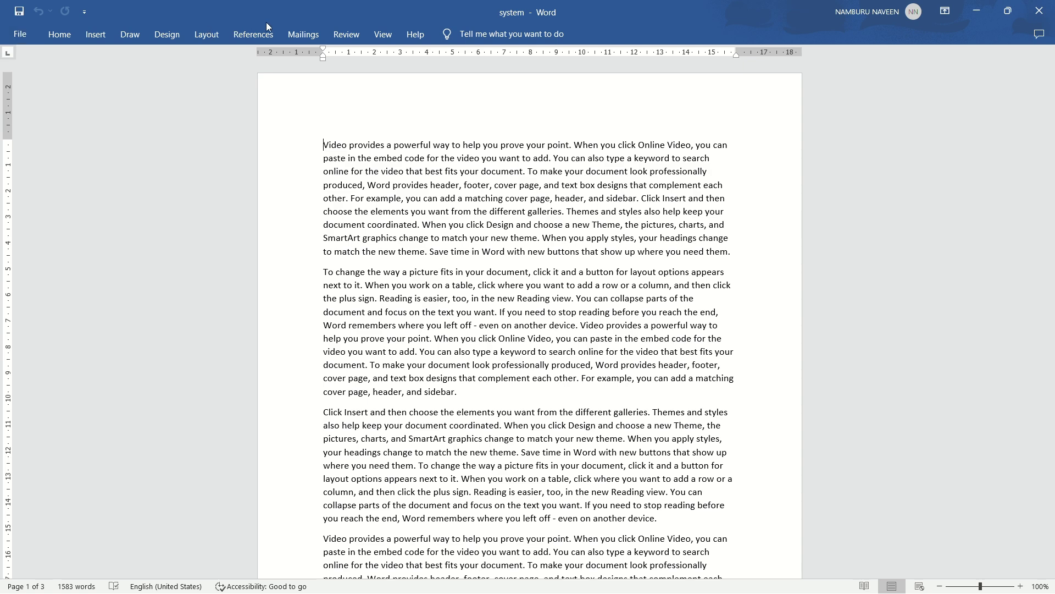
pyautogui.click(945, 11)
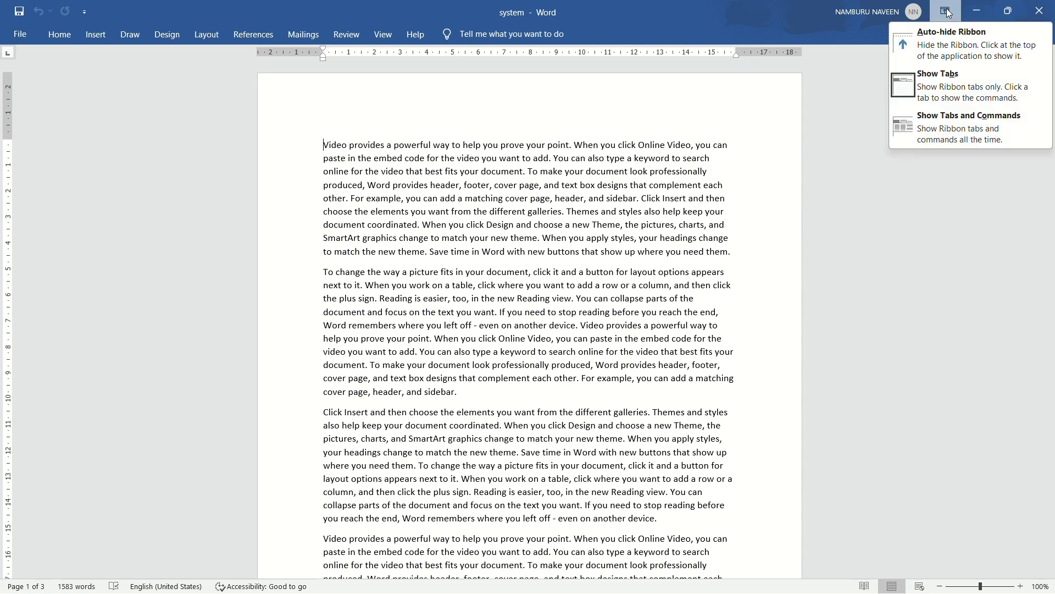
pyautogui.click(933, 134)
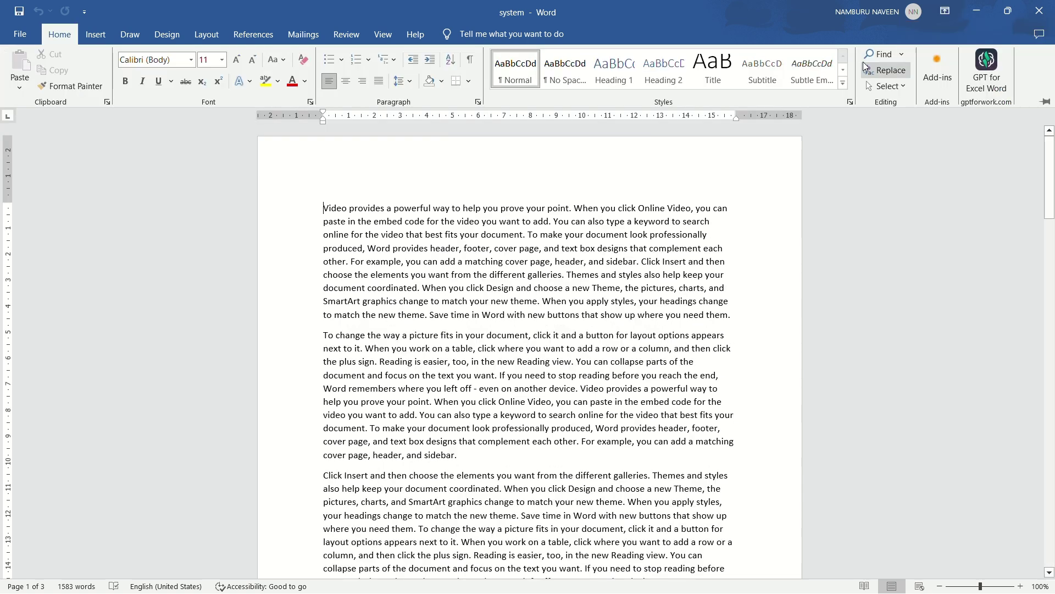
# Auto-hide the ribbon once more, reveal it temporarily to view its display options, and let it hide again
pyautogui.click(938, 16)
pyautogui.click(935, 16)
pyautogui.click(939, 12)
pyautogui.click(939, 12)
pyautogui.click(929, 44)
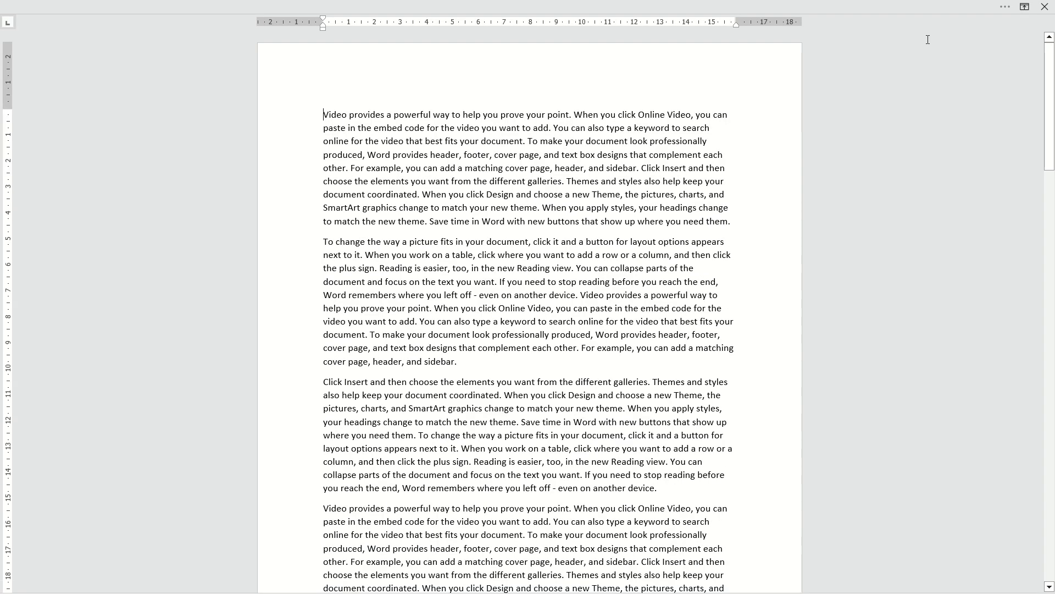
pyautogui.click(936, 5)
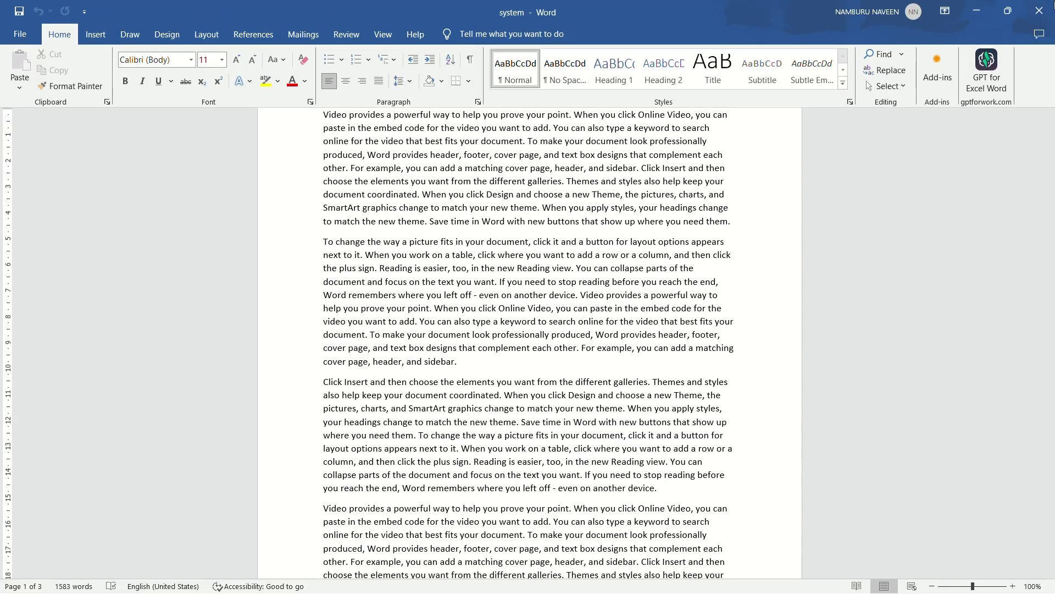
pyautogui.click(945, 11)
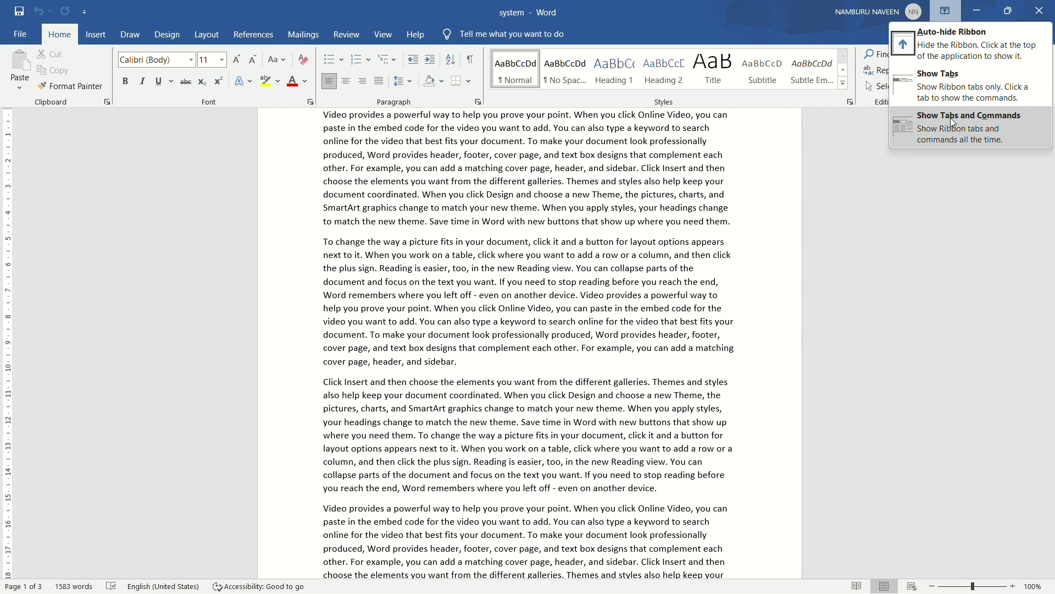
pyautogui.click(951, 13)
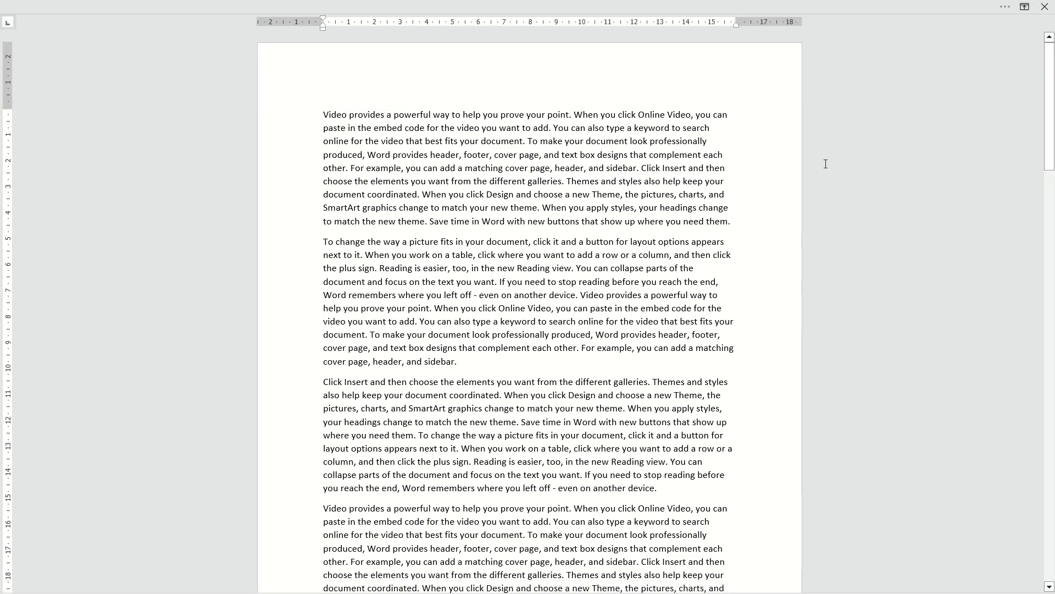
# Set the auto-hidden ribbon to Show Tabs, and restore the full ribbon with Show Tabs and Commands
pyautogui.click(1024, 7)
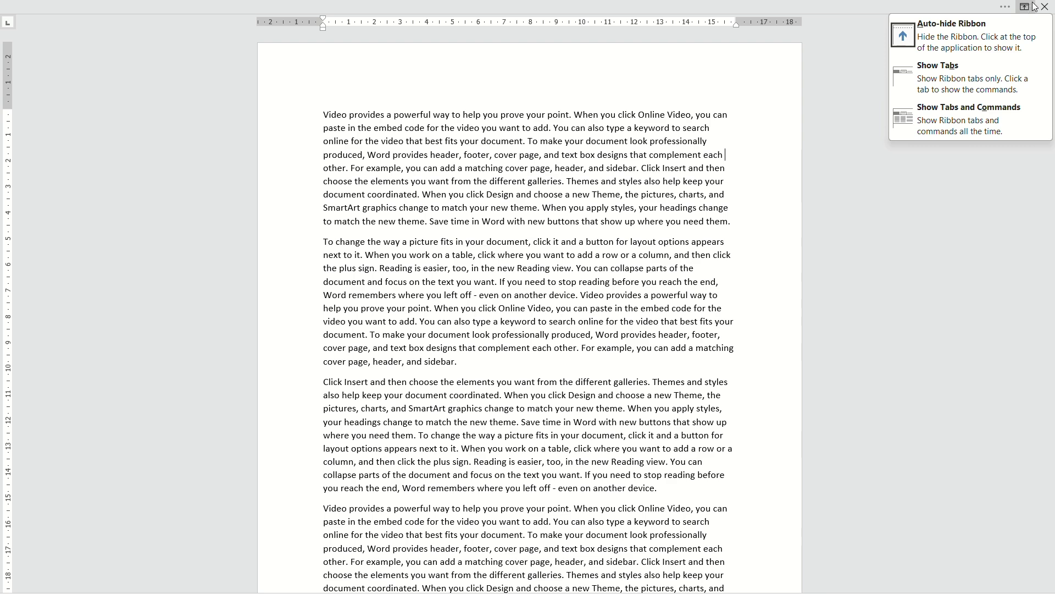
pyautogui.click(965, 72)
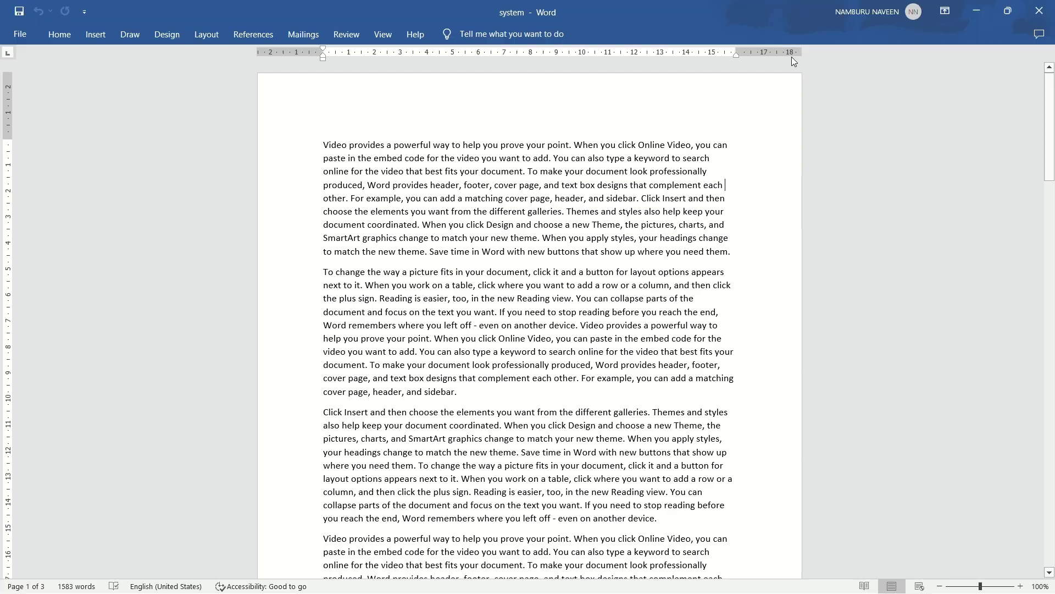
pyautogui.click(938, 10)
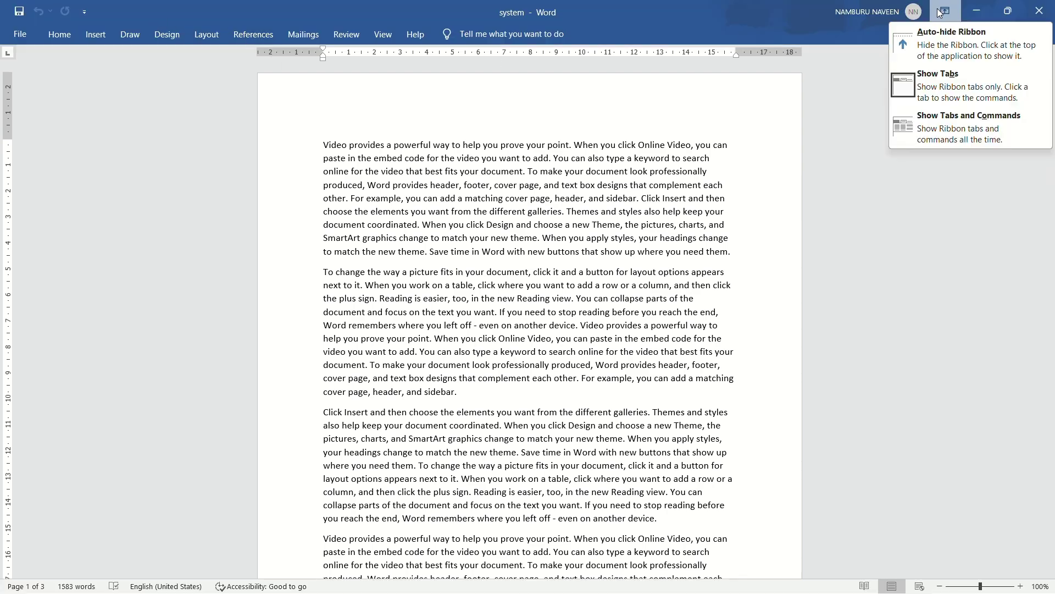
pyautogui.click(929, 118)
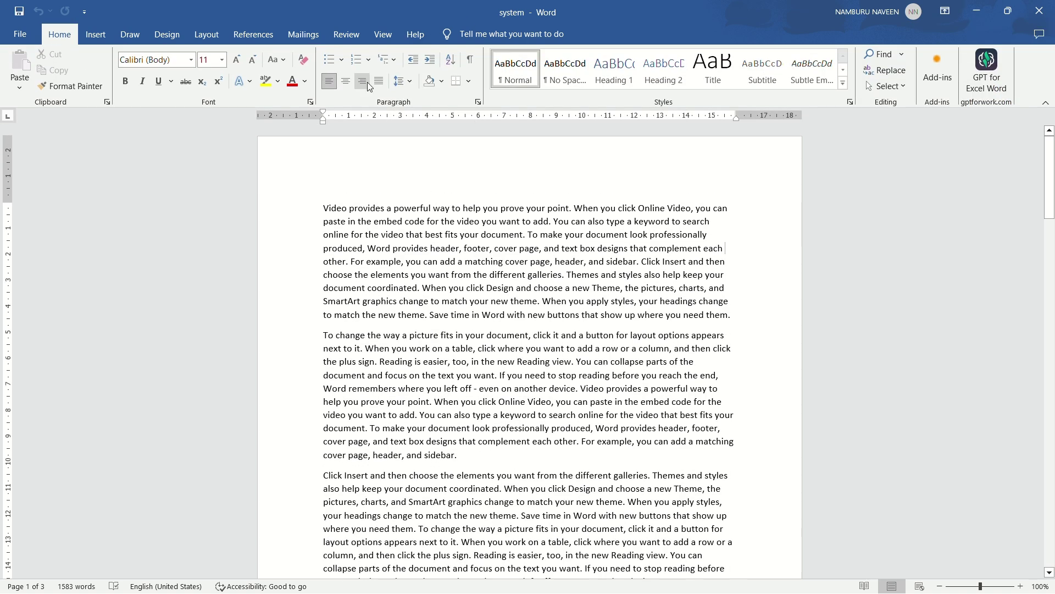